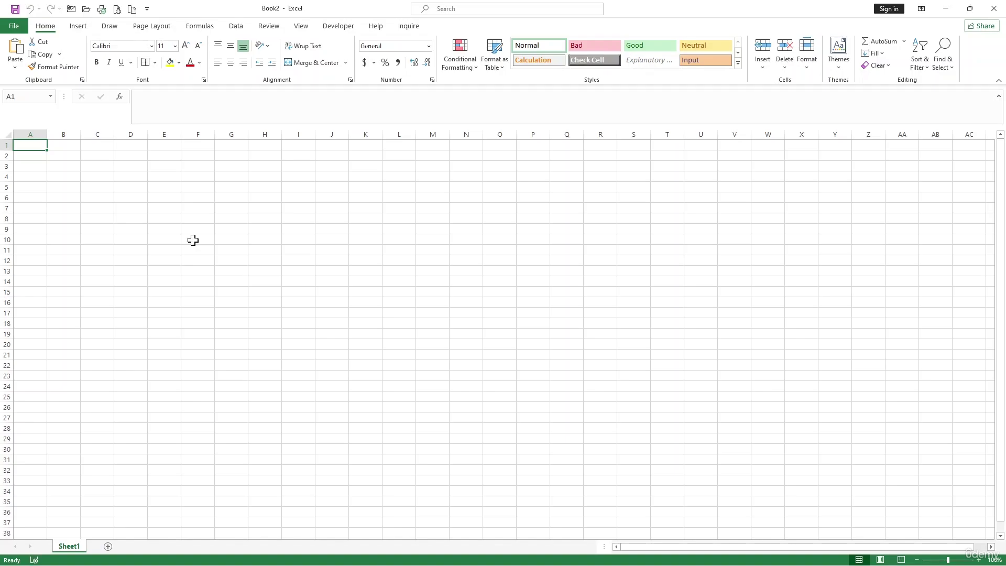
# Step: Create a new blank workbook
pyautogui.click(14, 25)
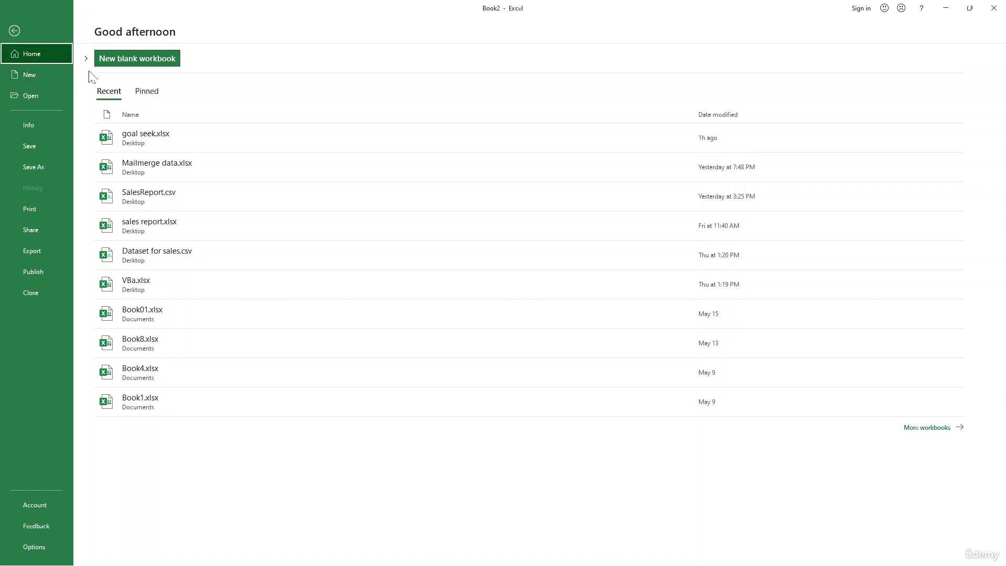
pyautogui.click(40, 83)
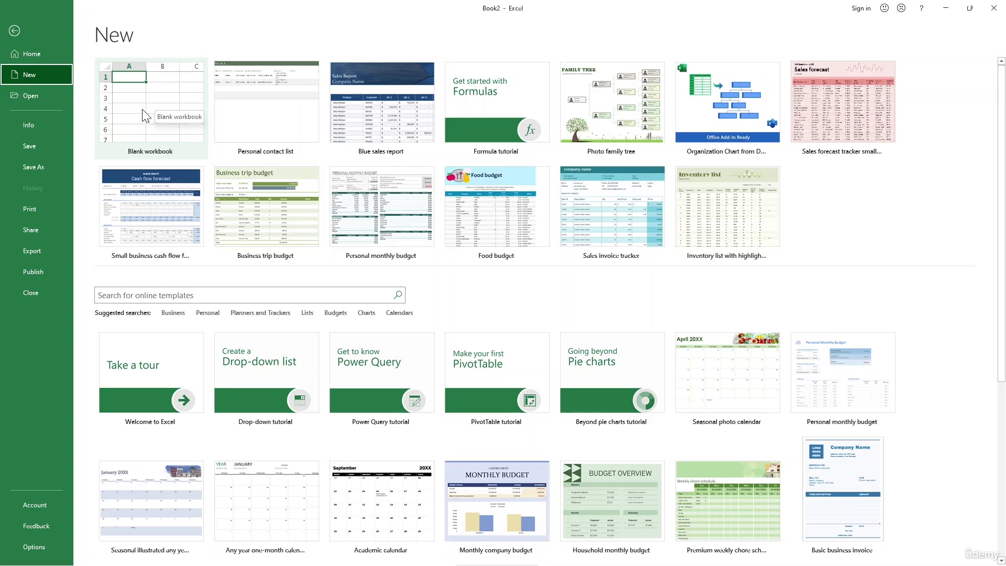
pyautogui.click(142, 109)
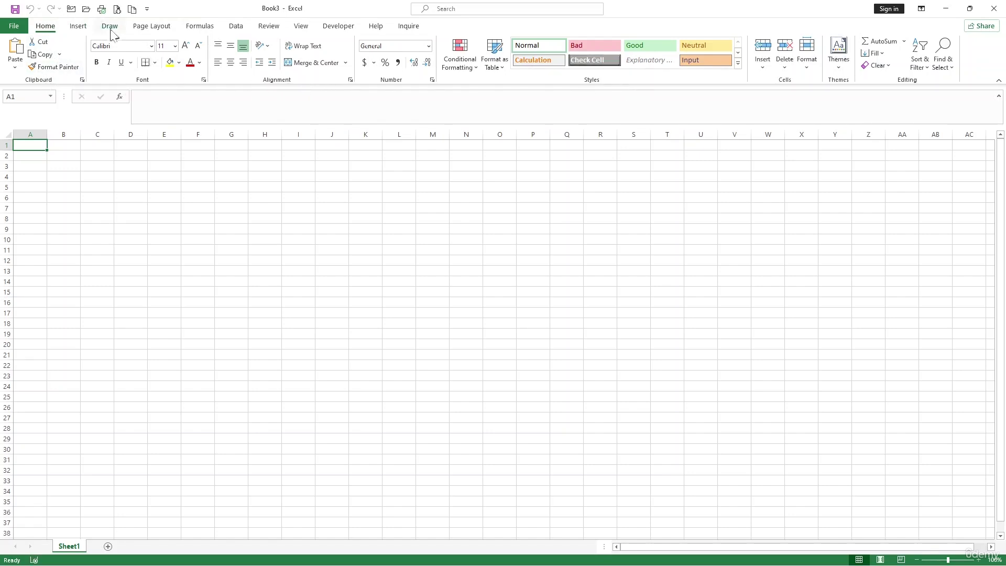
pyautogui.click(89, 33)
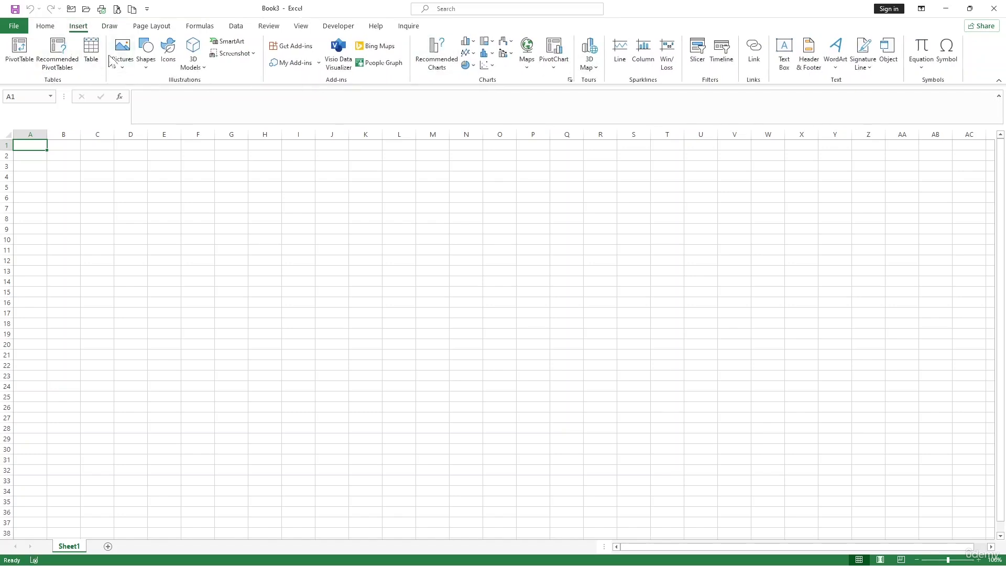
pyautogui.click(116, 27)
pyautogui.click(162, 29)
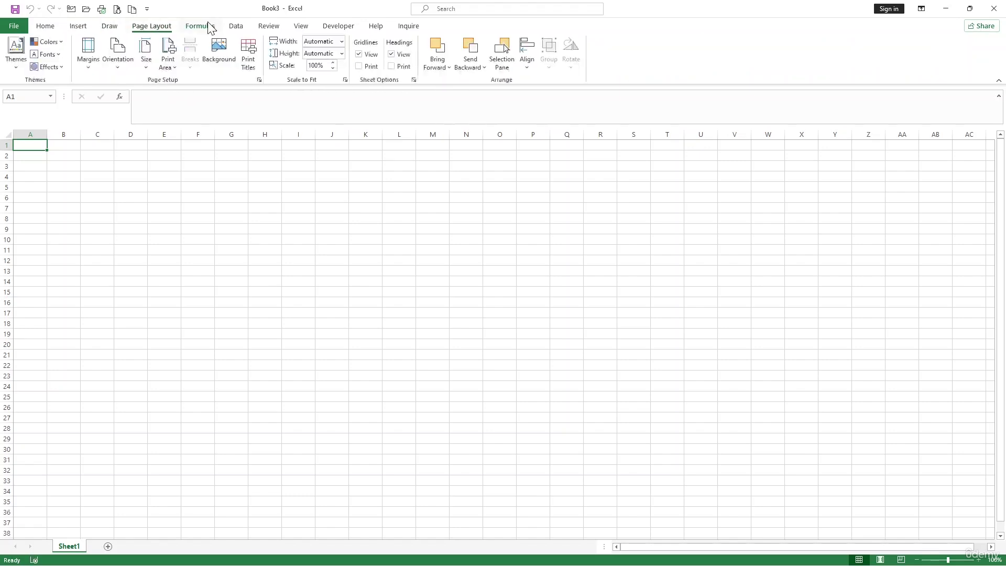
pyautogui.click(44, 28)
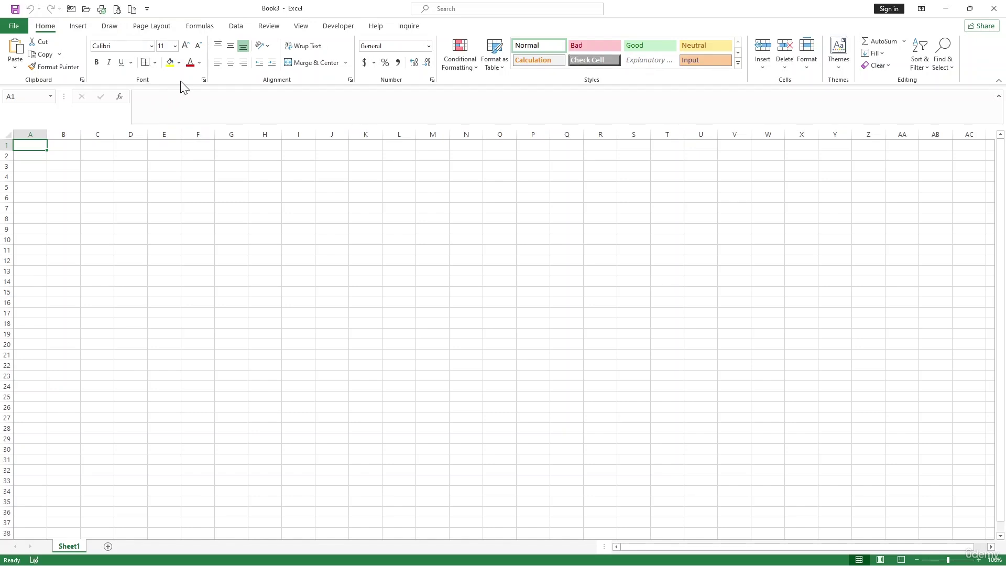
pyautogui.click(179, 101)
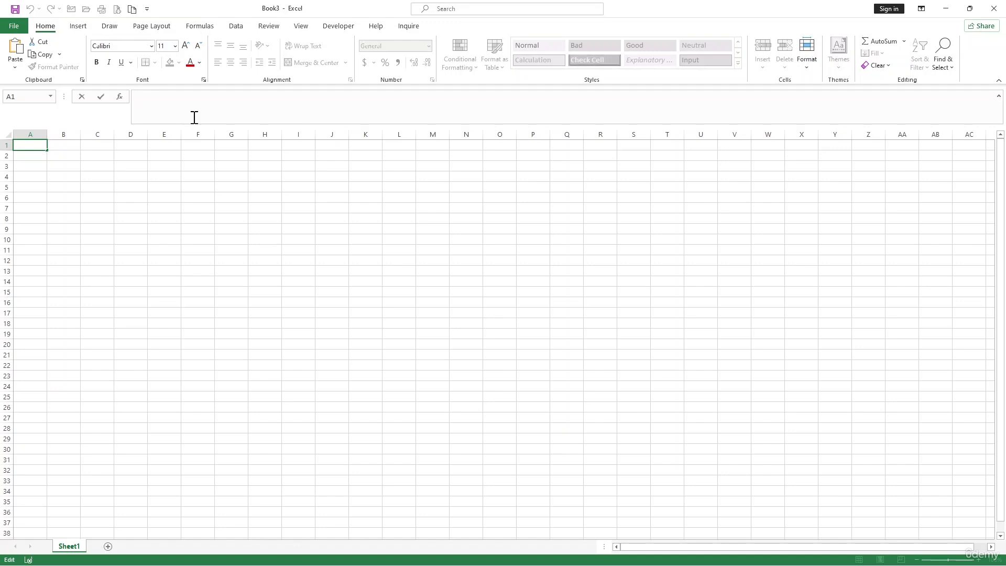
pyautogui.click(235, 186)
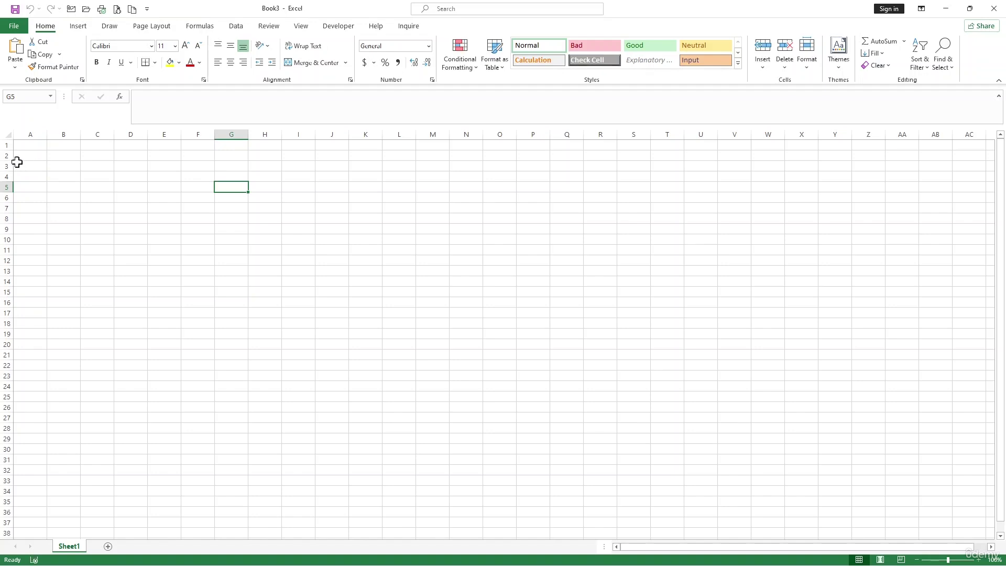
# Step: Select columns A, B, C and D one by one, followed by row 2 and cell C2, to examine the grid
pyautogui.click(31, 134)
pyautogui.click(63, 134)
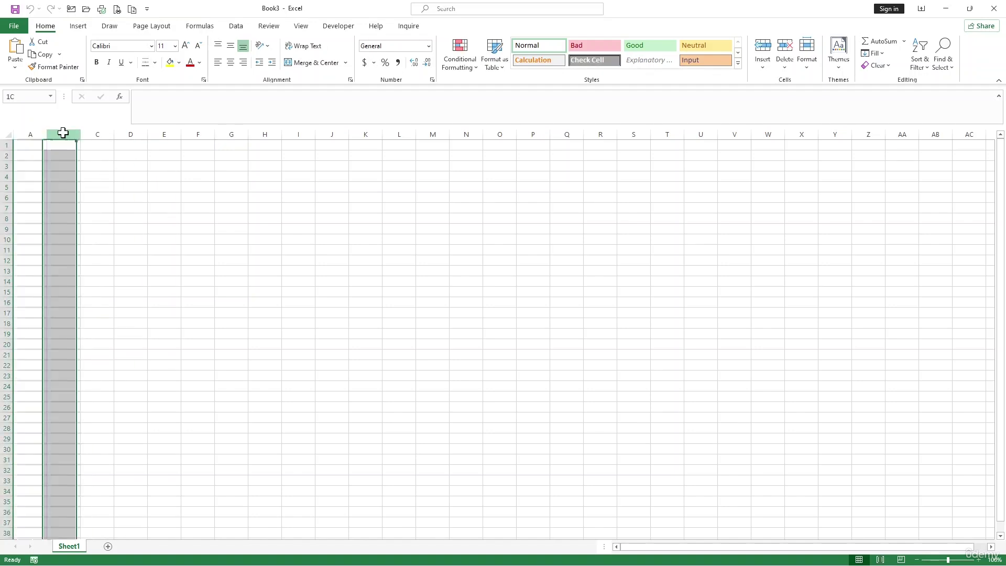
pyautogui.click(99, 134)
pyautogui.click(135, 134)
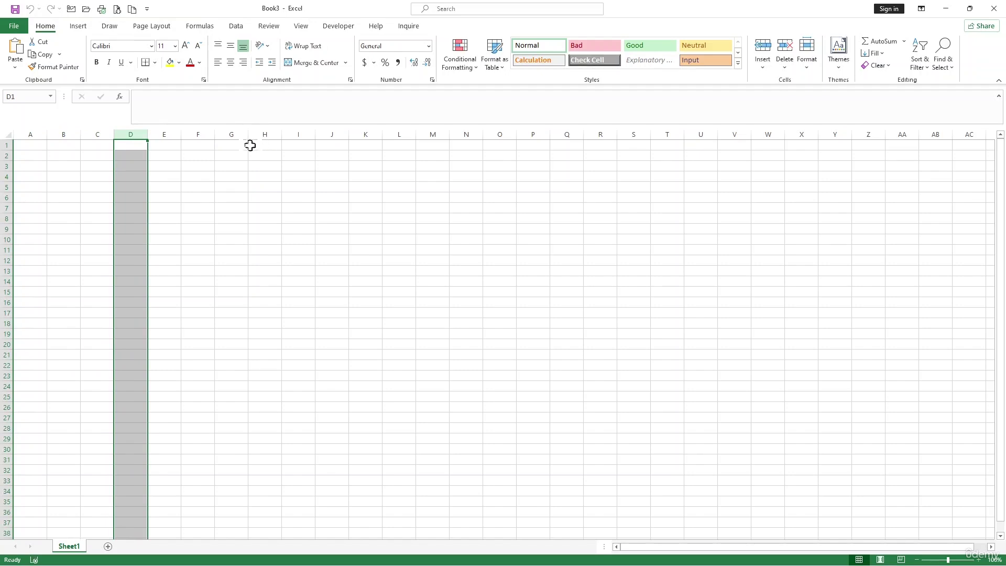
pyautogui.click(4, 154)
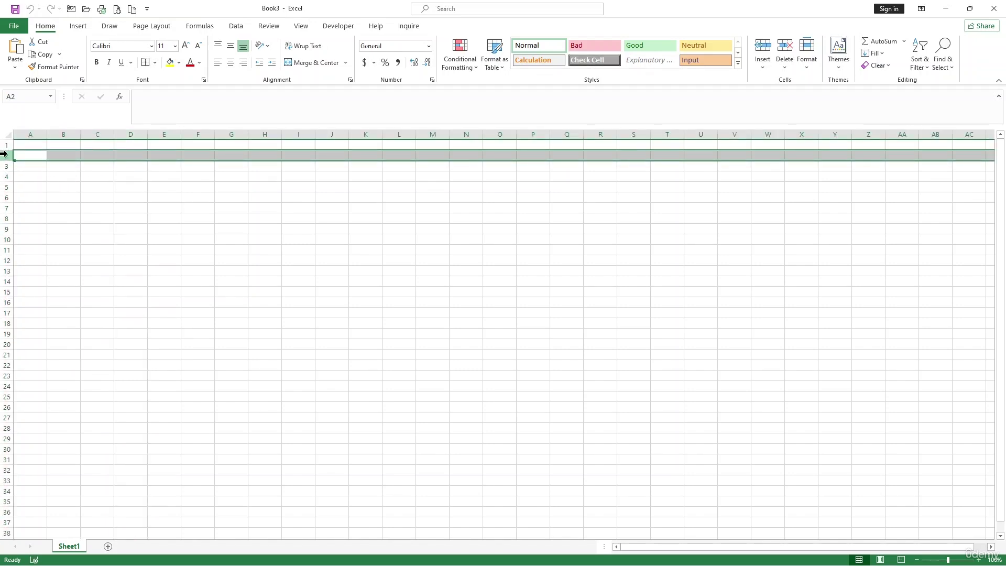
pyautogui.click(85, 155)
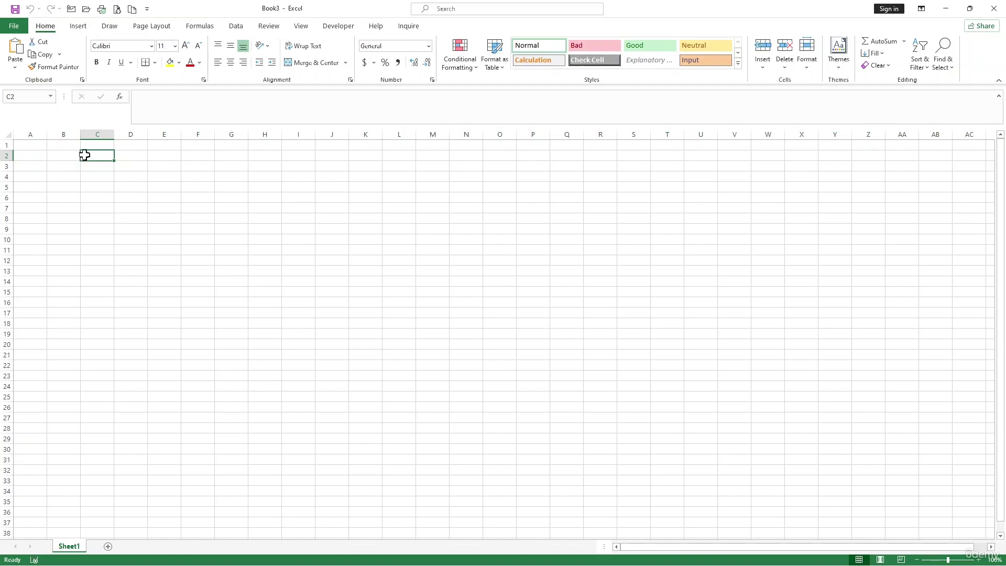
# Step: Select cells C3, A1, F4 and F8 in turn to examine how each cell's address is shown
pyautogui.scroll(3, 86, 170)
pyautogui.press('alt')
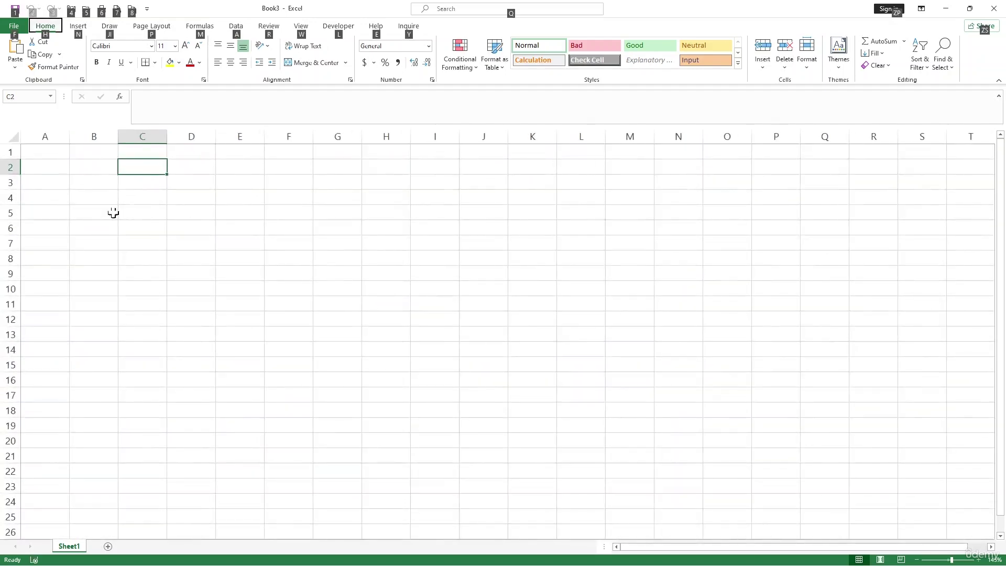
pyautogui.click(142, 177)
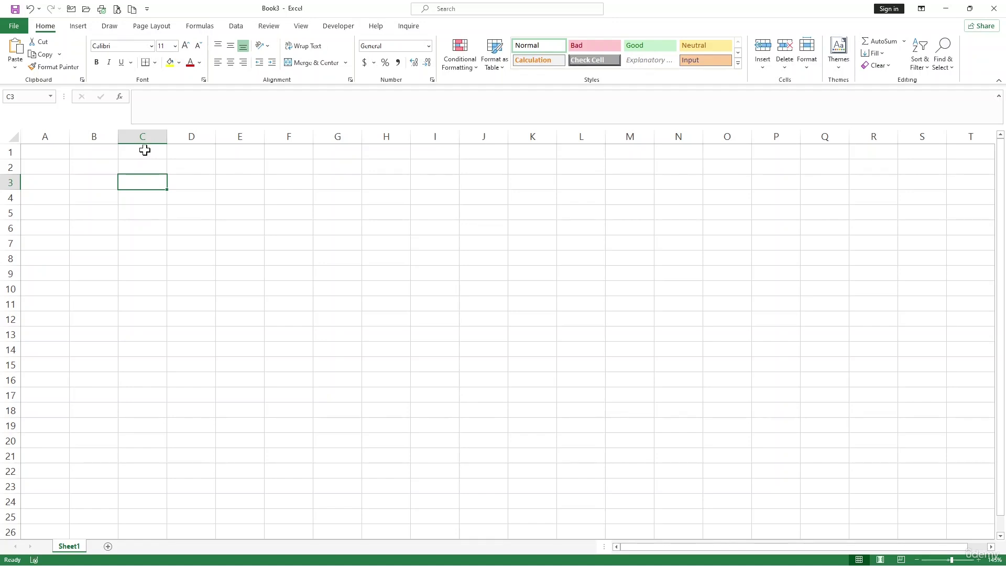
pyautogui.click(64, 152)
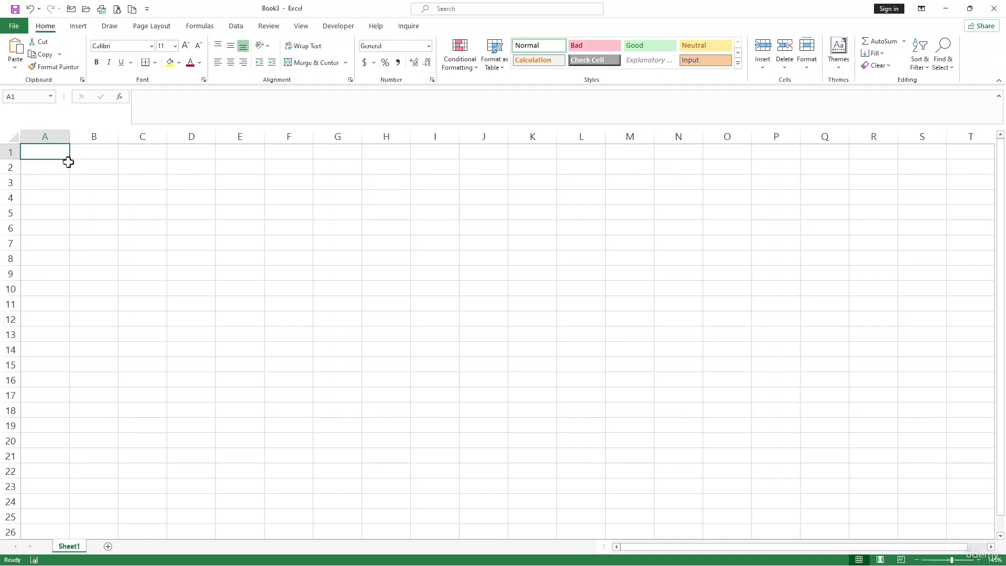
pyautogui.click(287, 198)
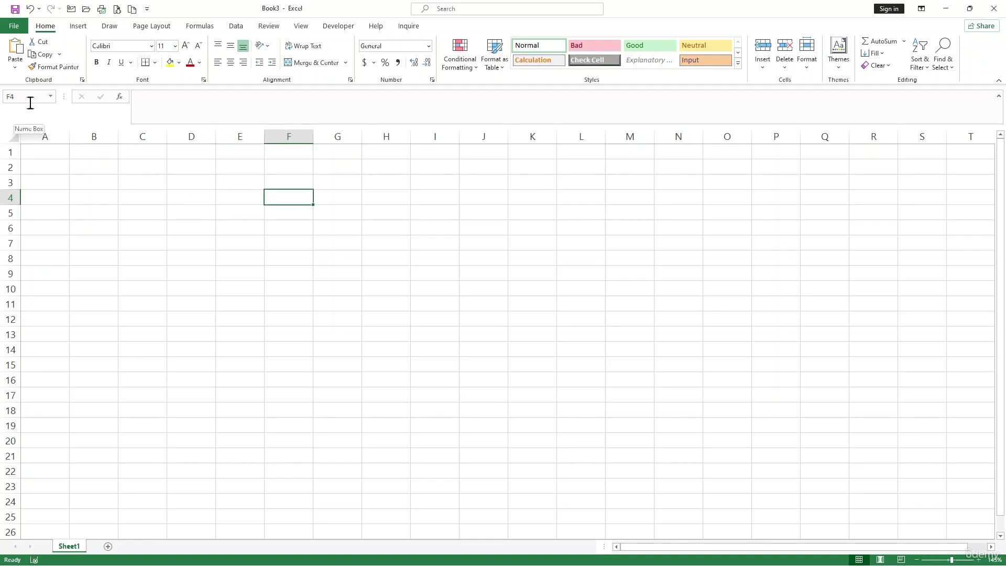
pyautogui.click(292, 259)
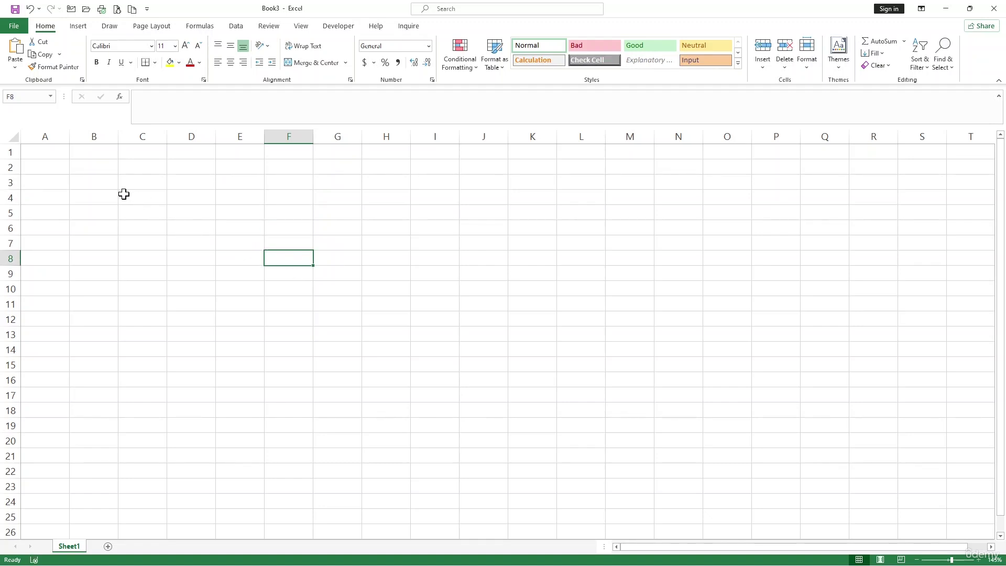
# Step: Enter the column header Name in cell A1
pyautogui.click(53, 152)
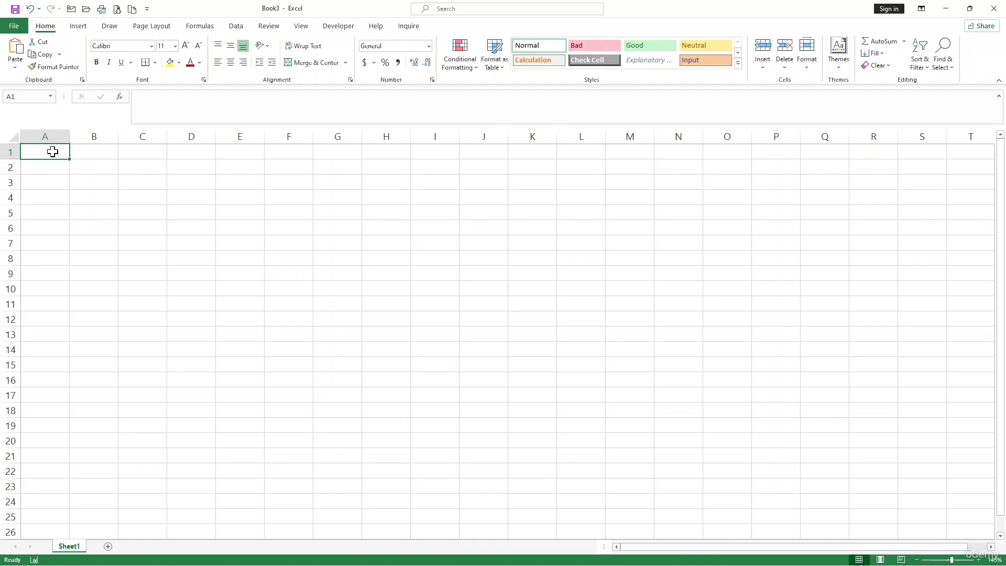
pyautogui.write('na')
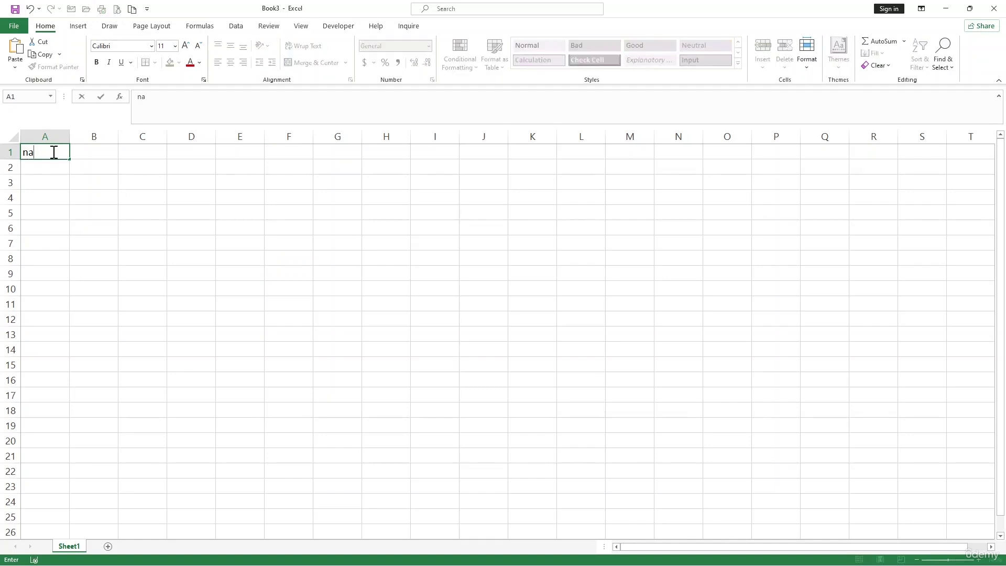
pyautogui.press('BackSpace')
pyautogui.write('Name')
pyautogui.press('Return')
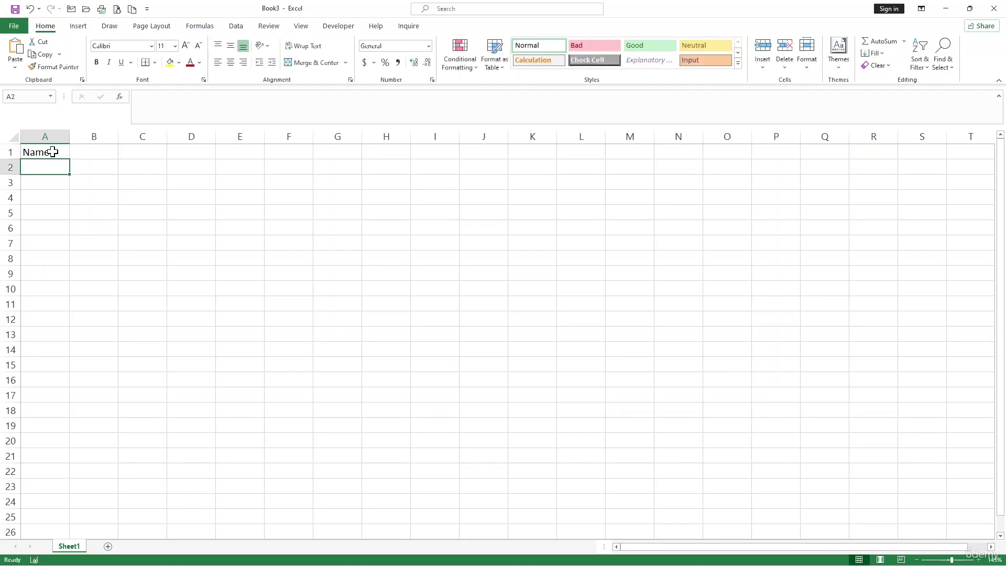
# Step: Fill cells A2 to A4 under the Name header with three people's names
pyautogui.write('Johy')
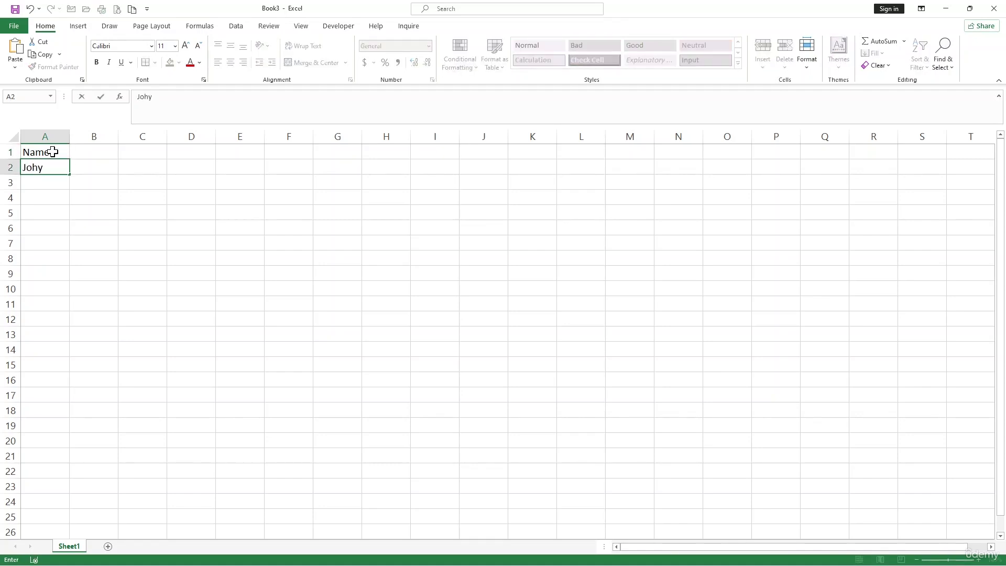
pyautogui.press('BackSpace')
pyautogui.write('n')
pyautogui.press('Return')
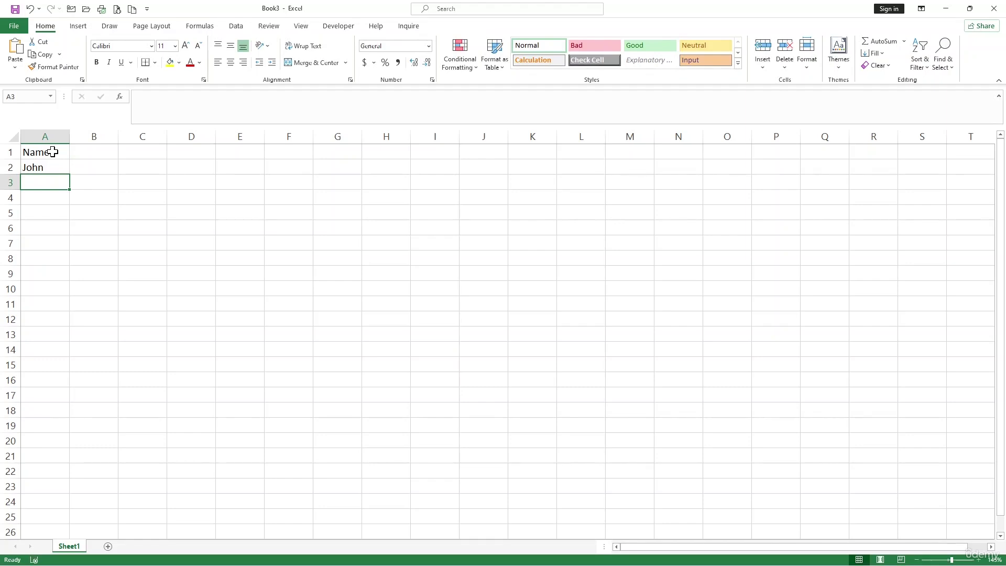
pyautogui.write('David')
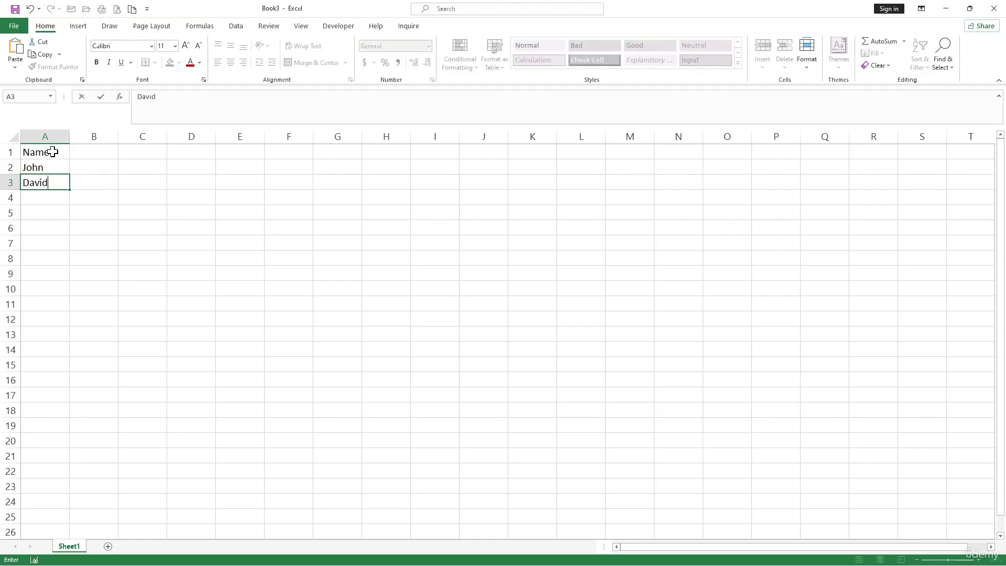
pyautogui.press('Return')
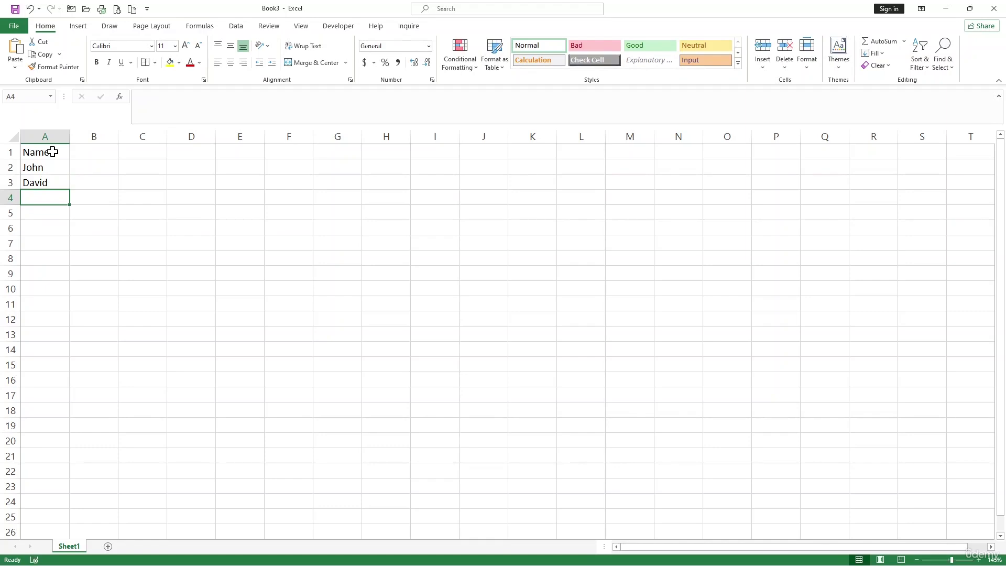
pyautogui.write('Smith')
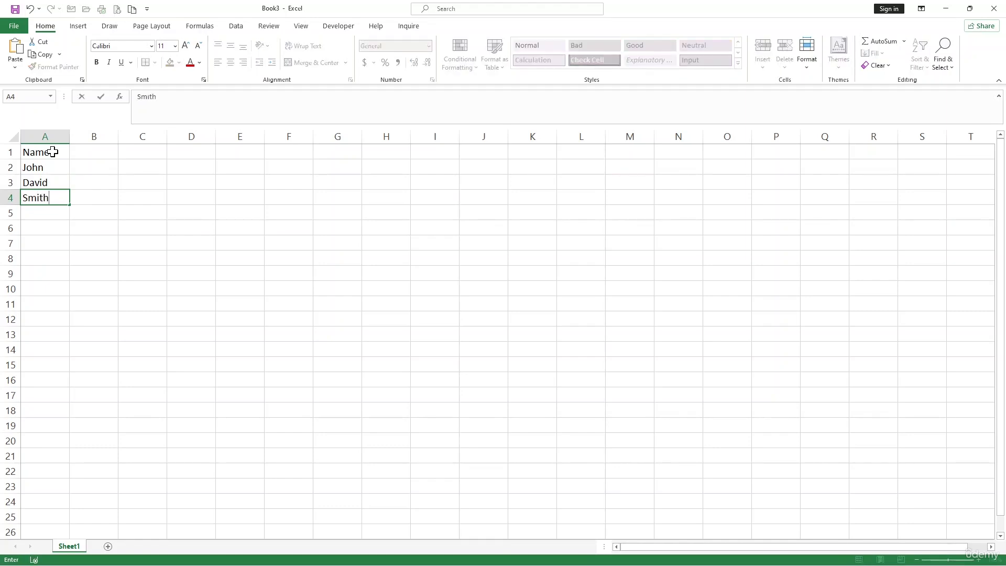
pyautogui.press('Return')
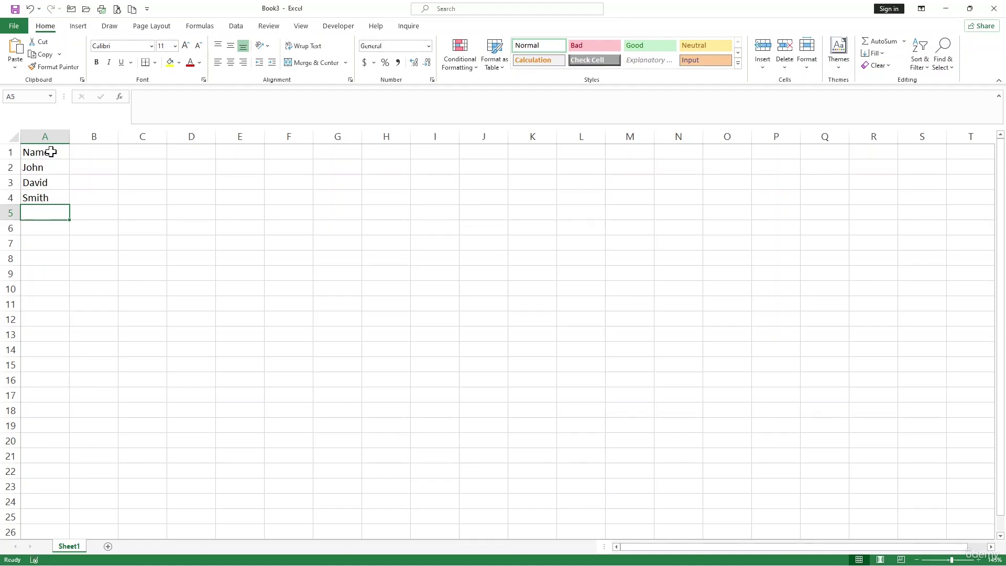
# Step: Enter the header Age in cell B1 and the ages 25, 21 and 23 in cells B2 to B4
pyautogui.click(79, 151)
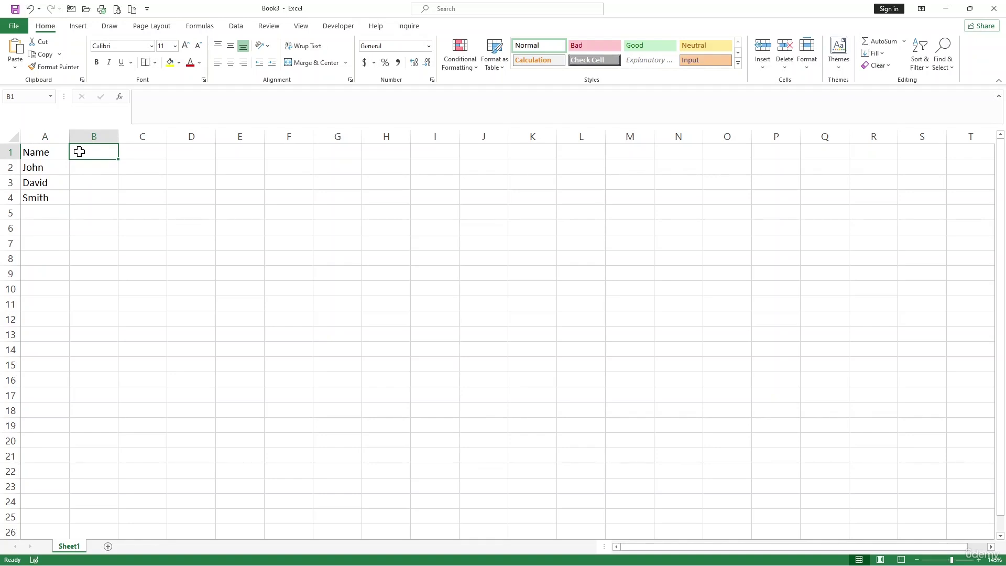
pyautogui.write('Age')
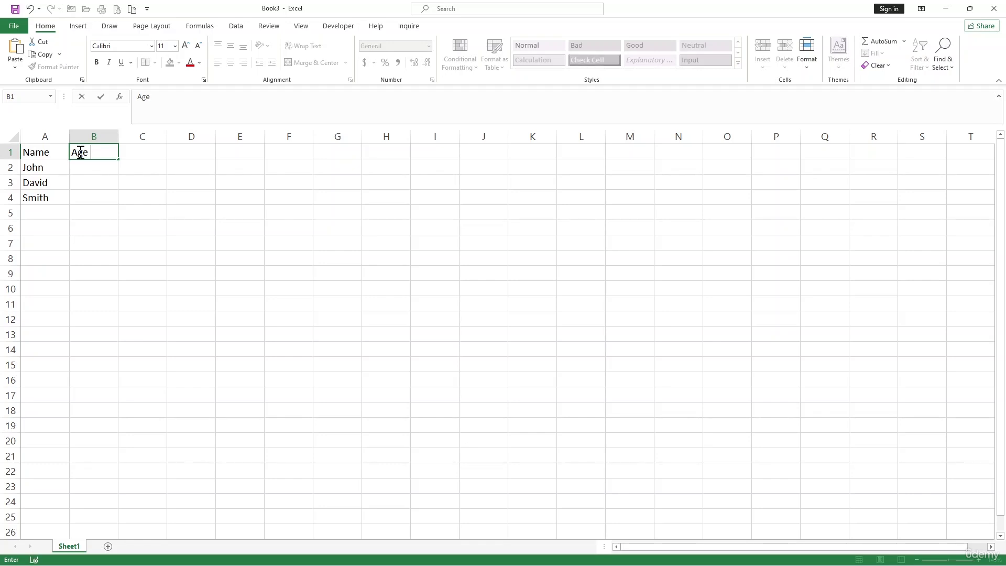
pyautogui.press('Return')
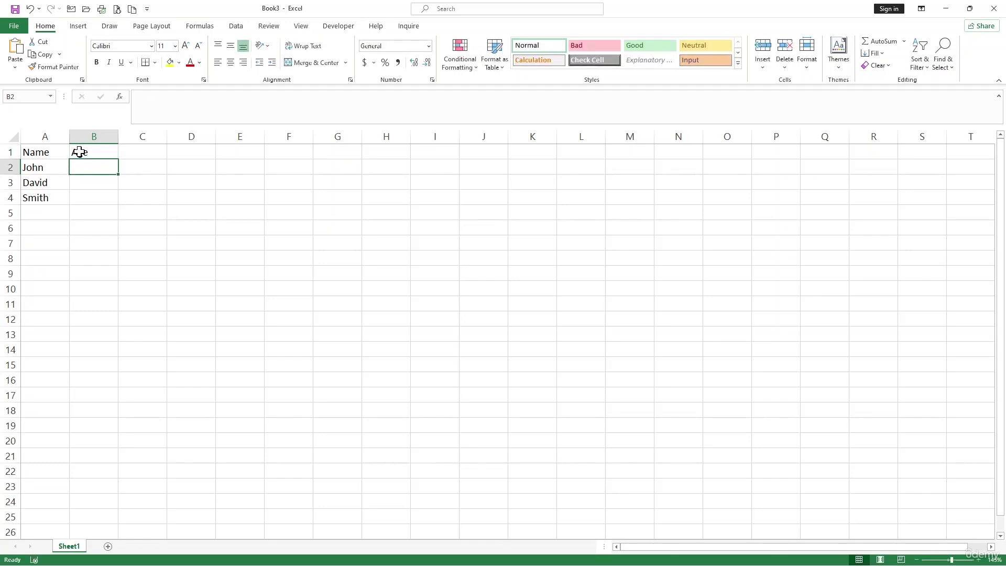
pyautogui.write('25')
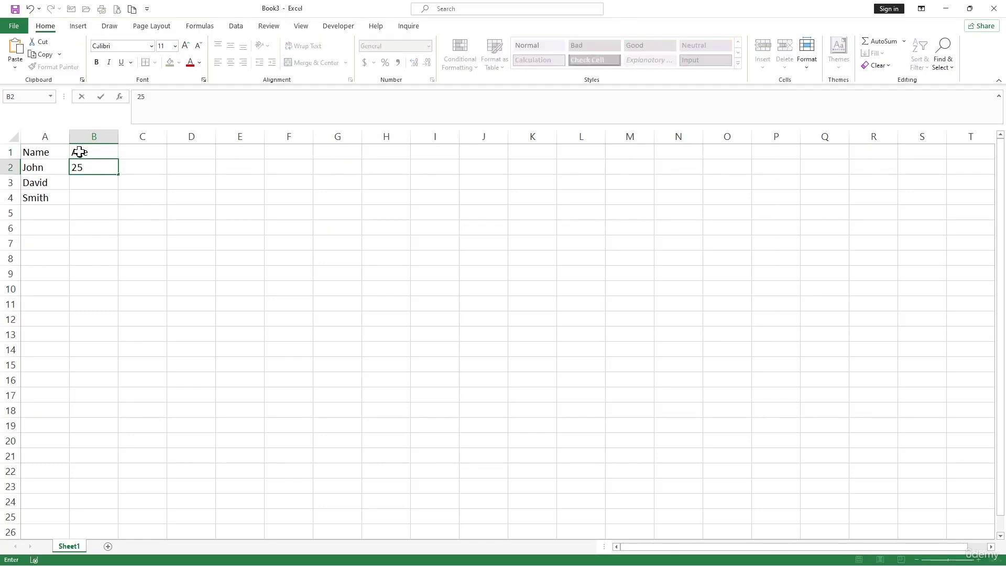
pyautogui.press('Return')
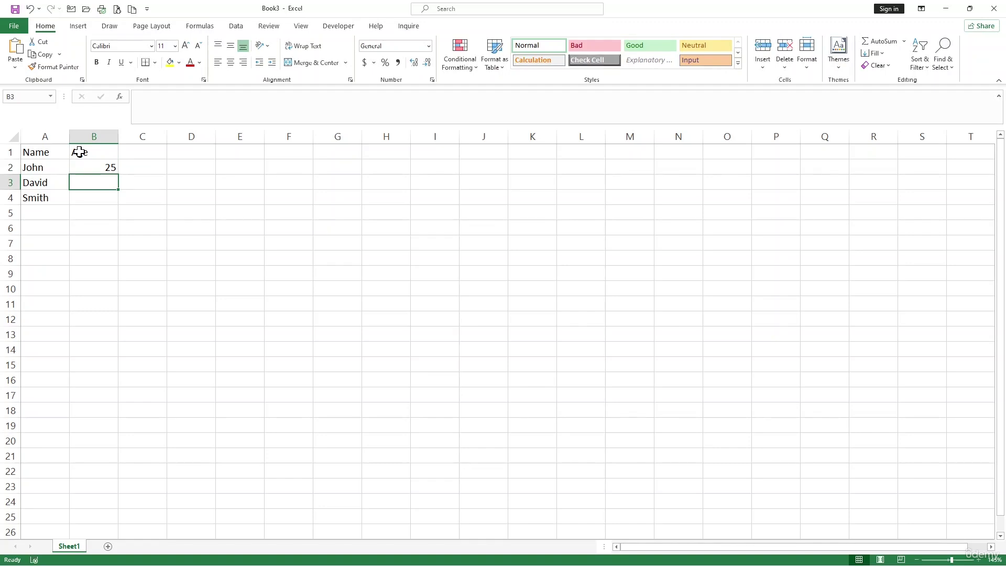
pyautogui.write('21')
pyautogui.press('Return')
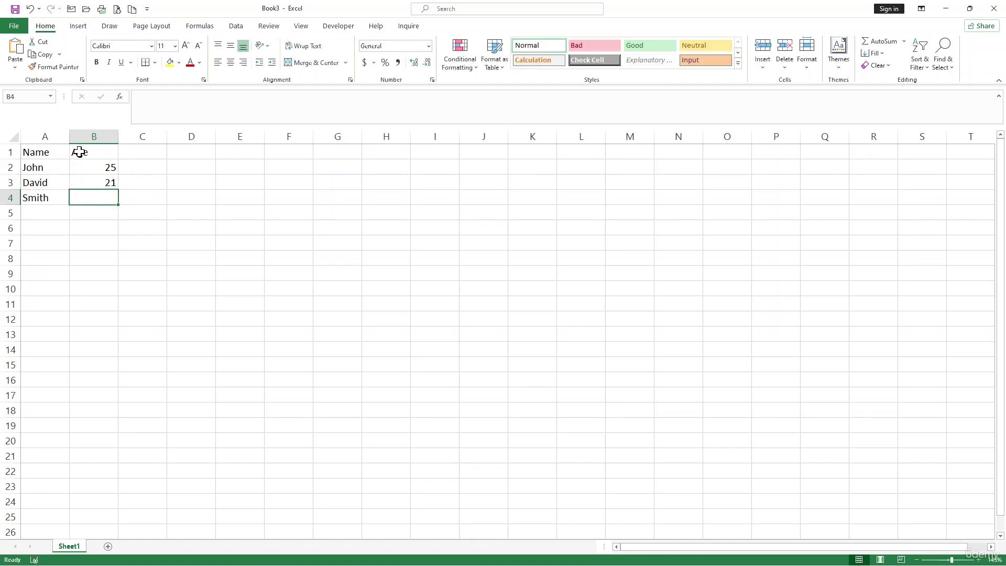
pyautogui.write('23')
pyautogui.press('Return')
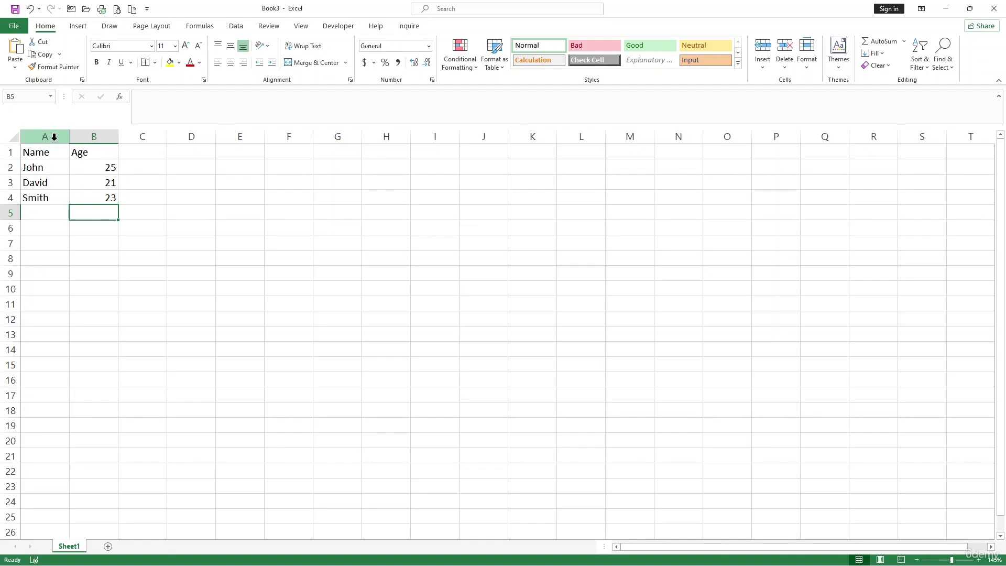
# Step: Apply All Borders to the Name and Age table in cells A1:B4
pyautogui.moveTo(43, 152); pyautogui.dragTo(97, 191)
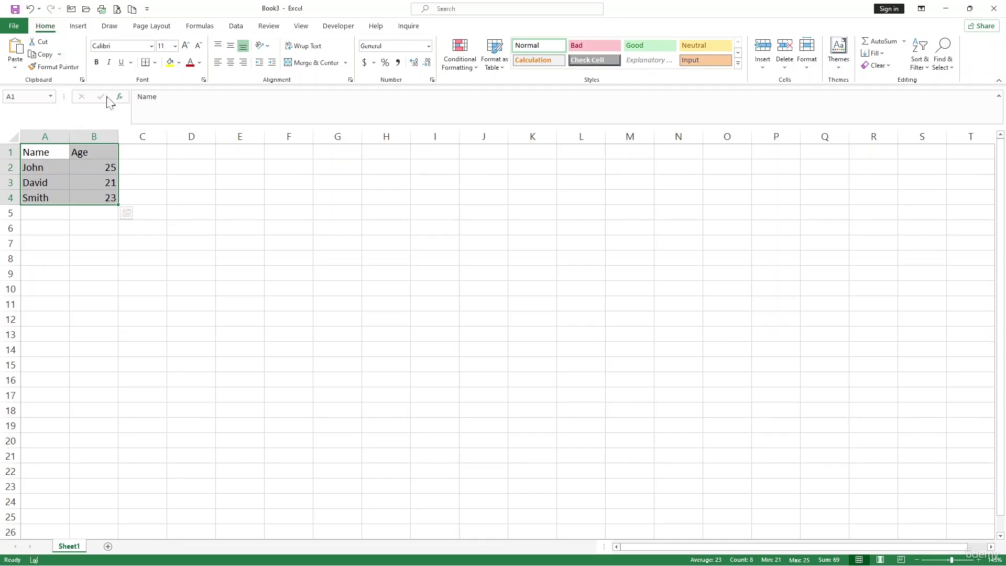
pyautogui.click(155, 62)
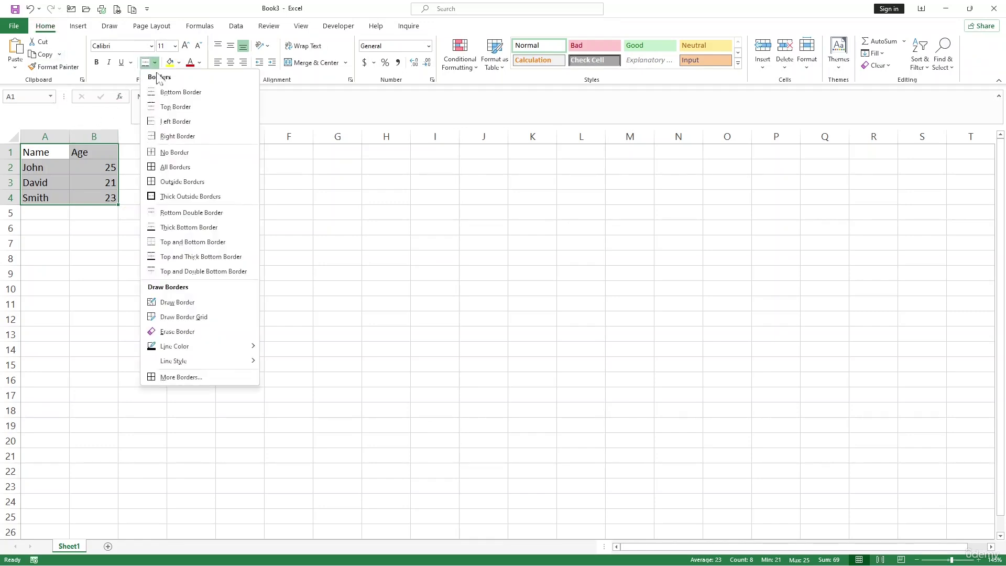
pyautogui.click(161, 168)
pyautogui.click(173, 265)
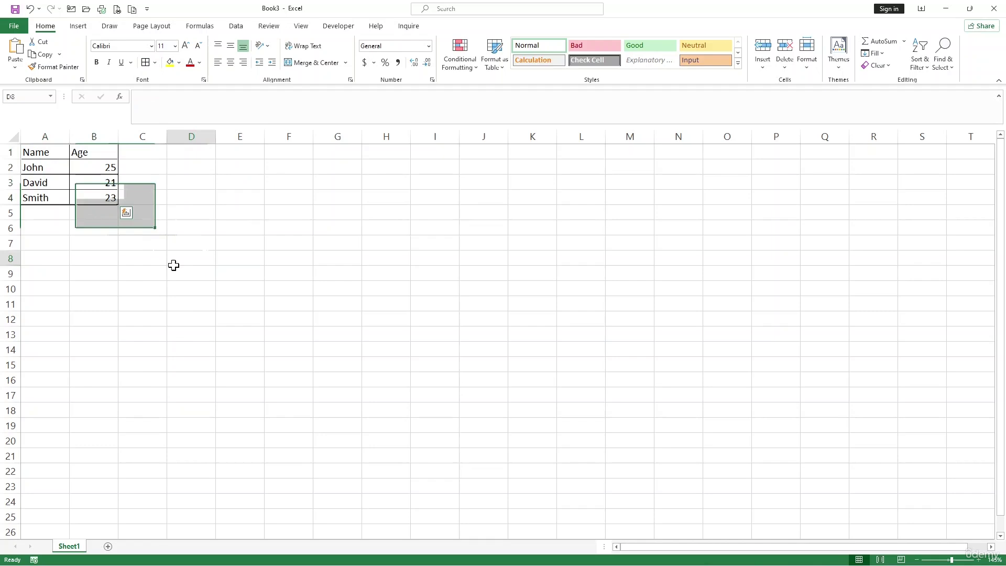
pyautogui.click(126, 267)
# Step: Make the header cells A1:B1 bold and set their font size to 12
pyautogui.moveTo(40, 152); pyautogui.dragTo(91, 152)
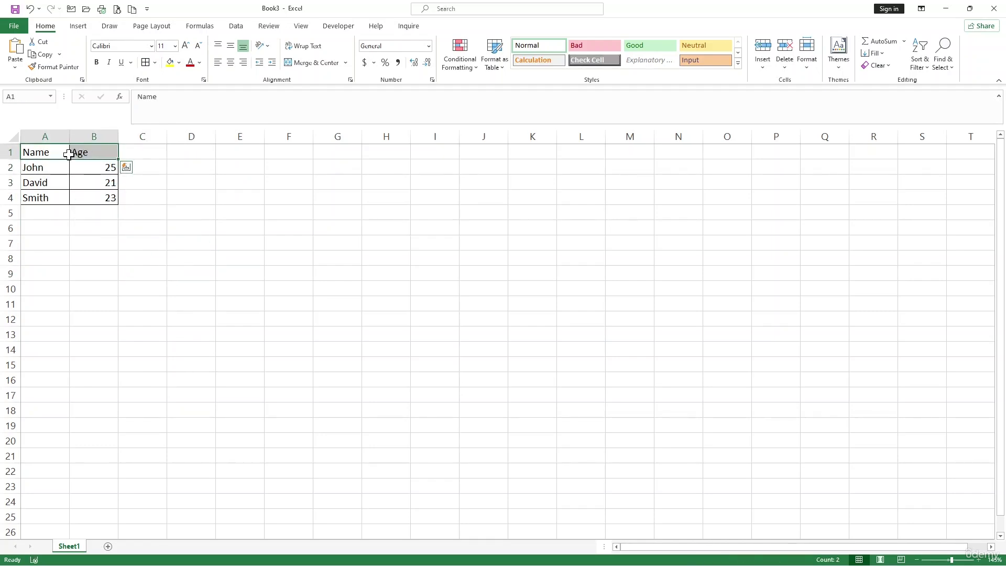
pyautogui.click(97, 63)
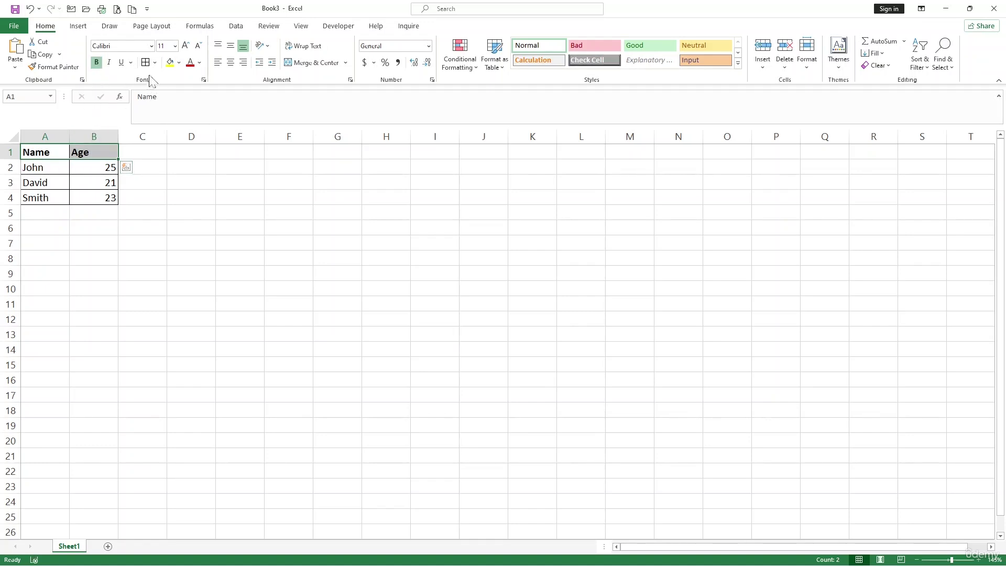
pyautogui.click(175, 50)
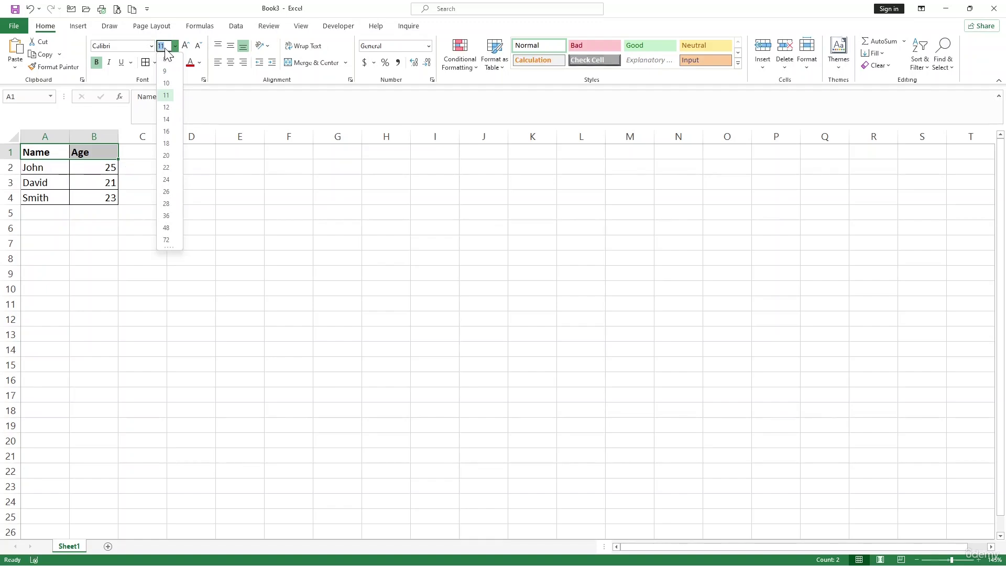
pyautogui.click(167, 108)
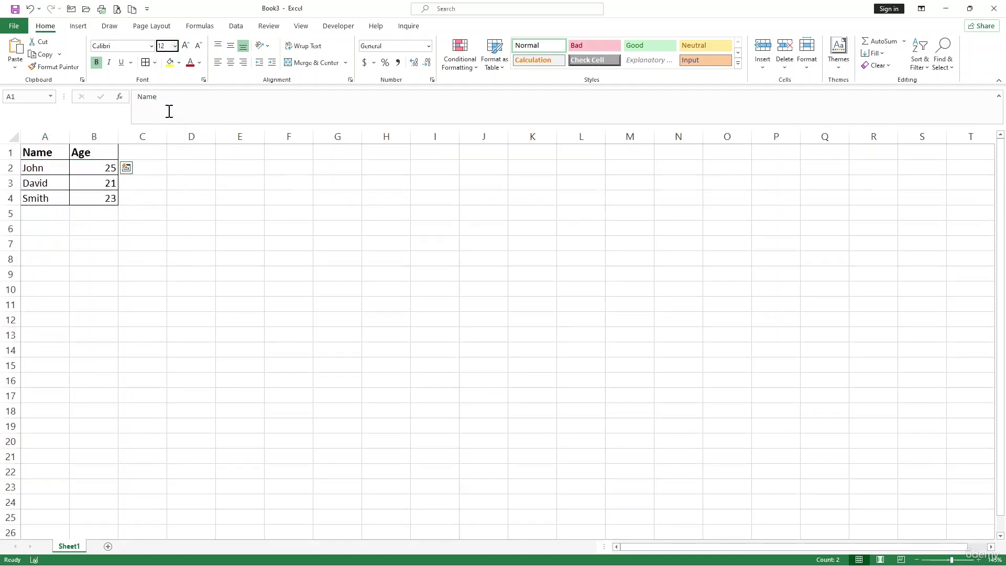
pyautogui.keyDown('ctrl'); pyautogui.scroll(4, 153, 265); pyautogui.keyUp('ctrl')
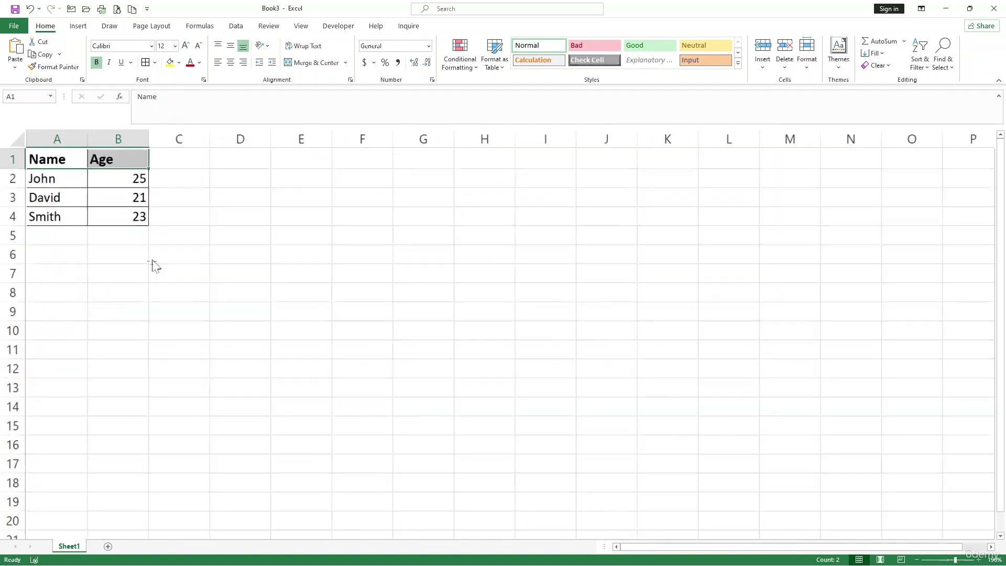
# Step: Fill the header cells A1:B1 with a light blue theme colour
pyautogui.press('alt')
pyautogui.click(67, 164)
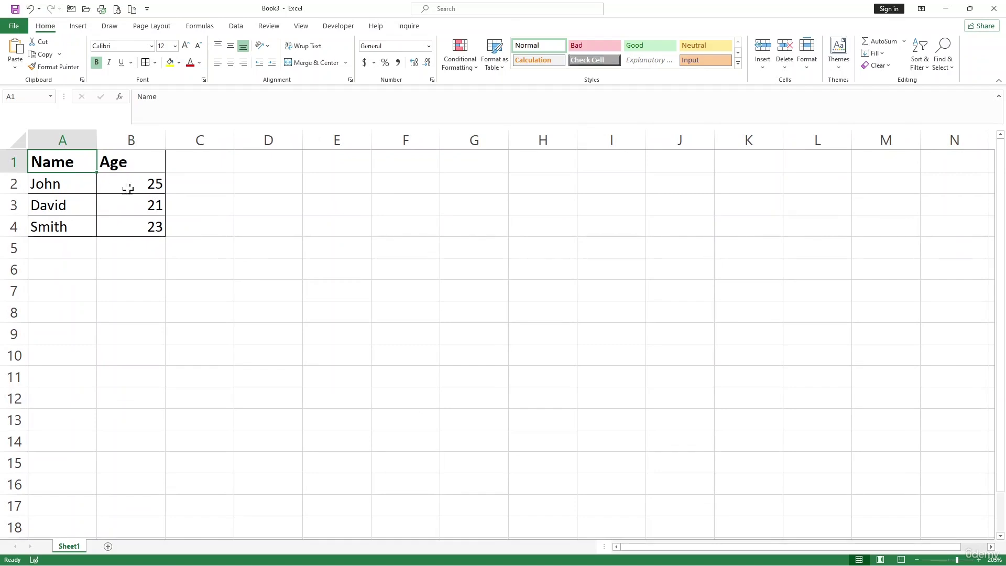
pyautogui.moveTo(128, 170); pyautogui.dragTo(85, 162)
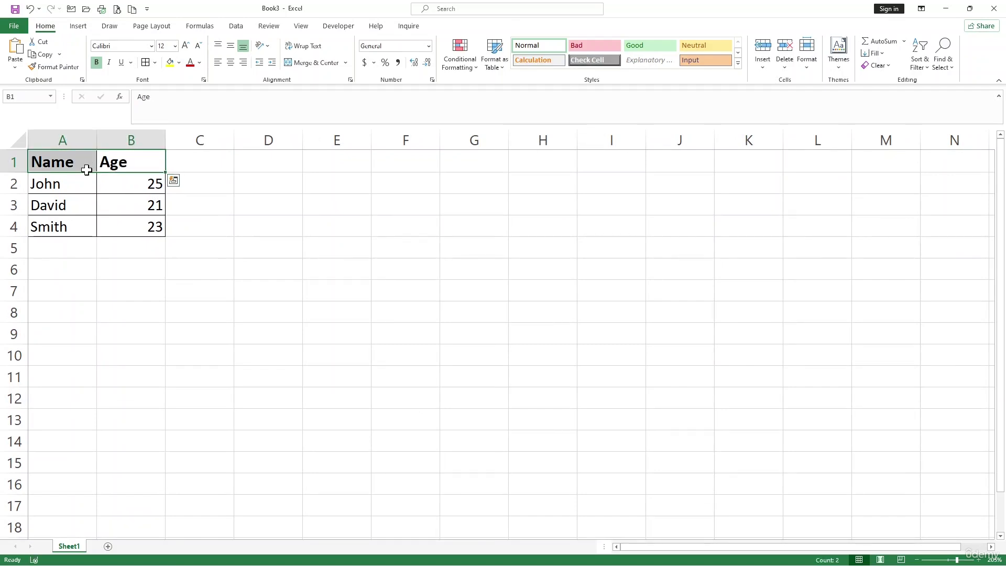
pyautogui.click(116, 174)
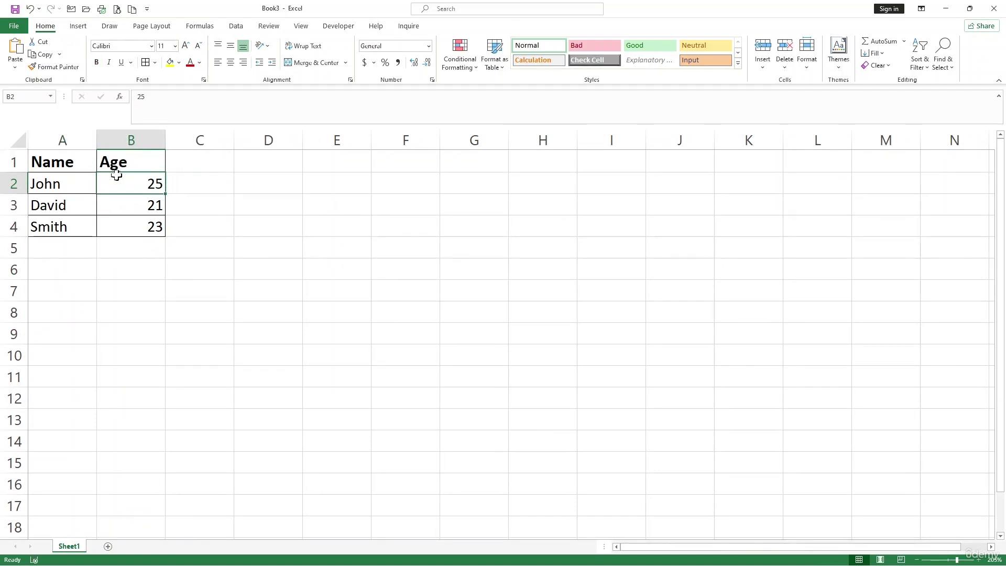
pyautogui.moveTo(67, 162); pyautogui.dragTo(117, 165)
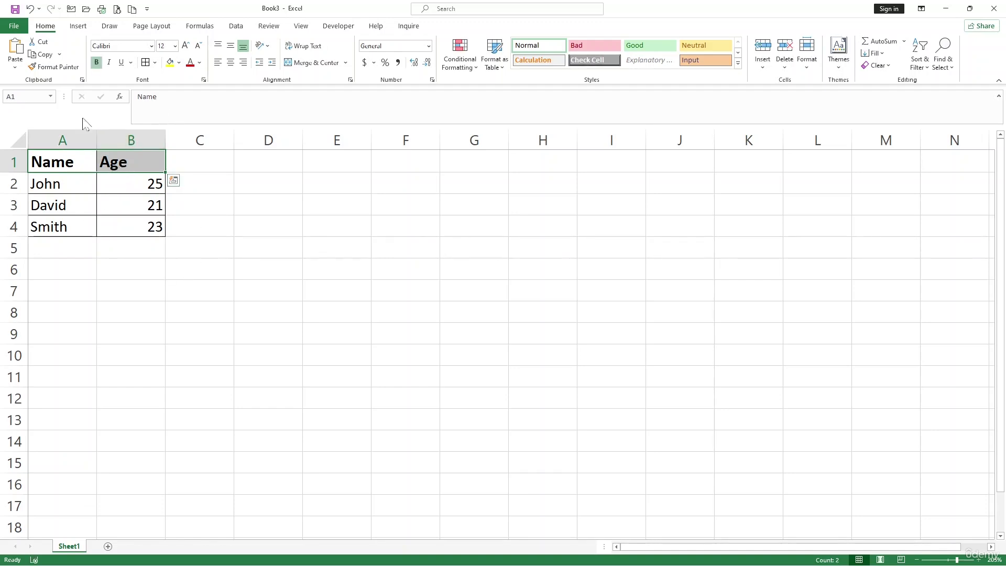
pyautogui.click(180, 63)
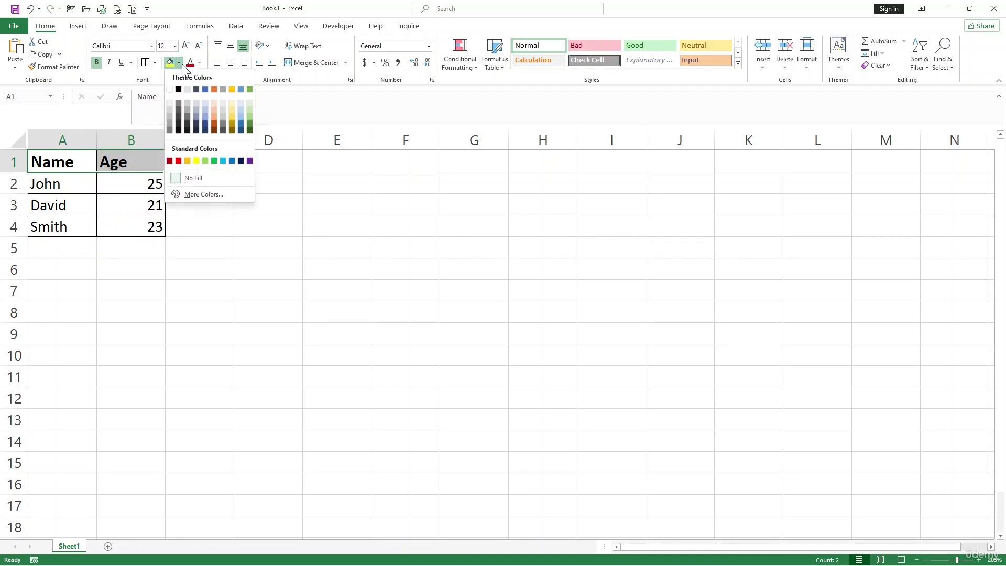
pyautogui.click(204, 102)
pyautogui.click(248, 266)
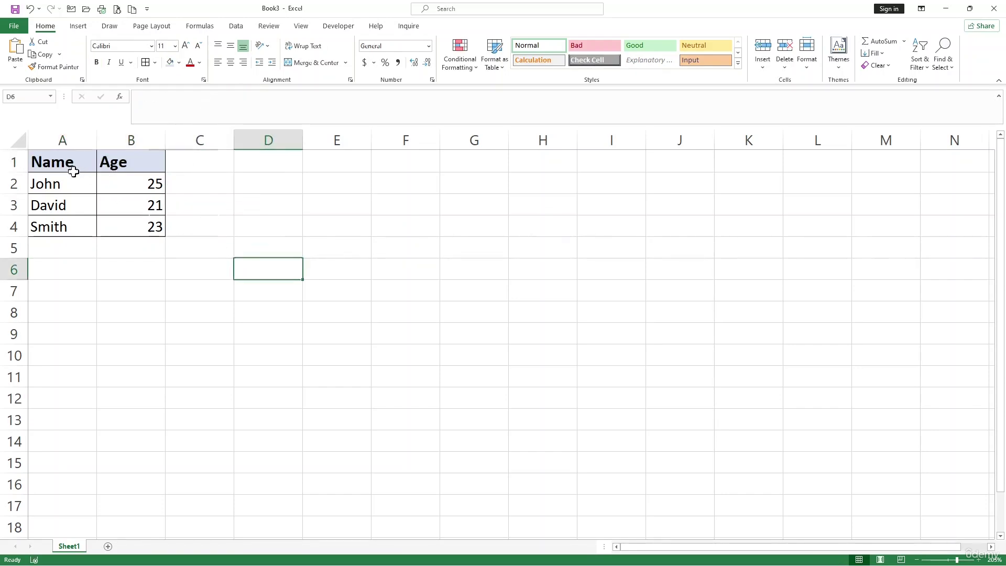
pyautogui.moveTo(74, 164); pyautogui.dragTo(111, 229)
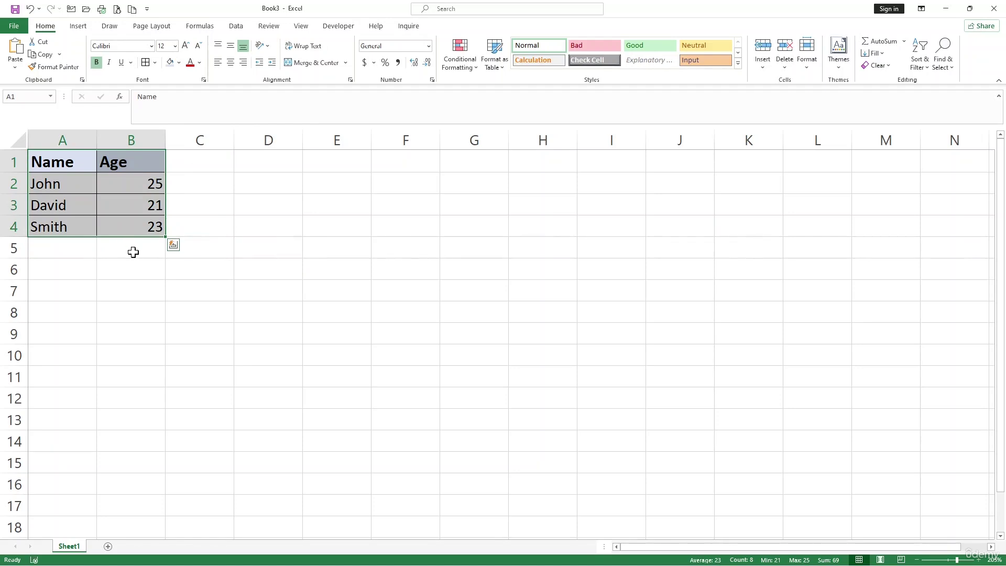
pyautogui.click(131, 199)
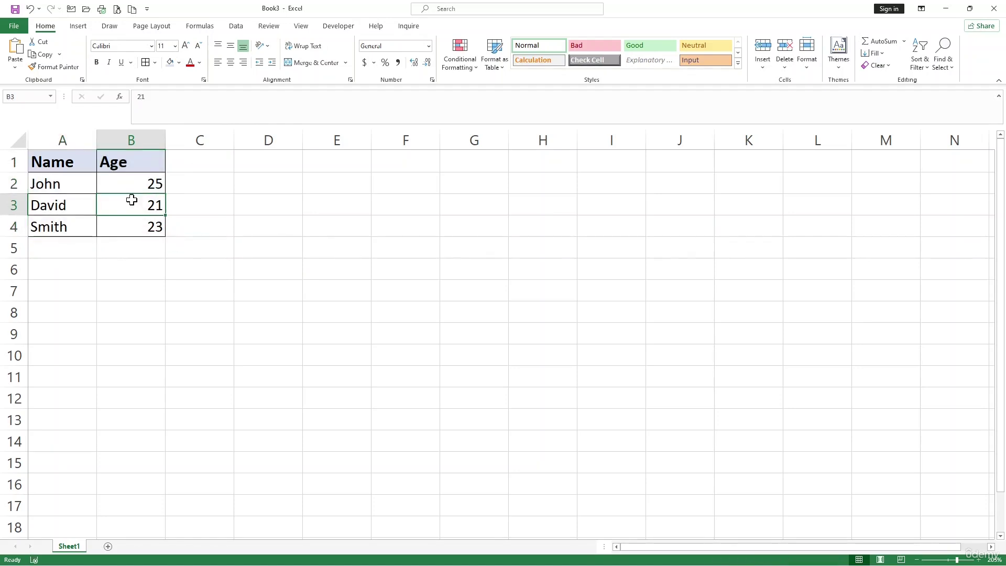
pyautogui.moveTo(73, 162); pyautogui.dragTo(123, 225)
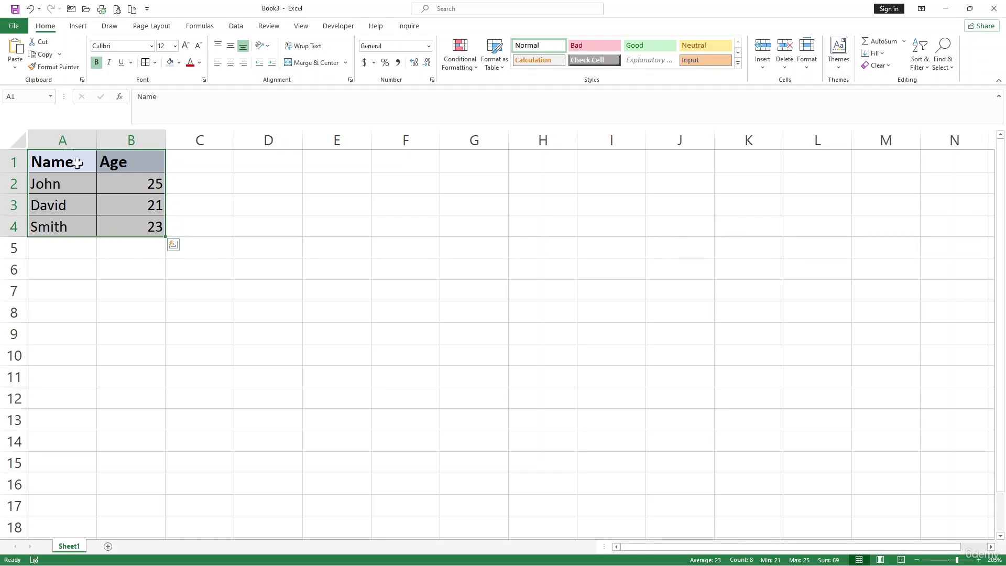
pyautogui.click(264, 178)
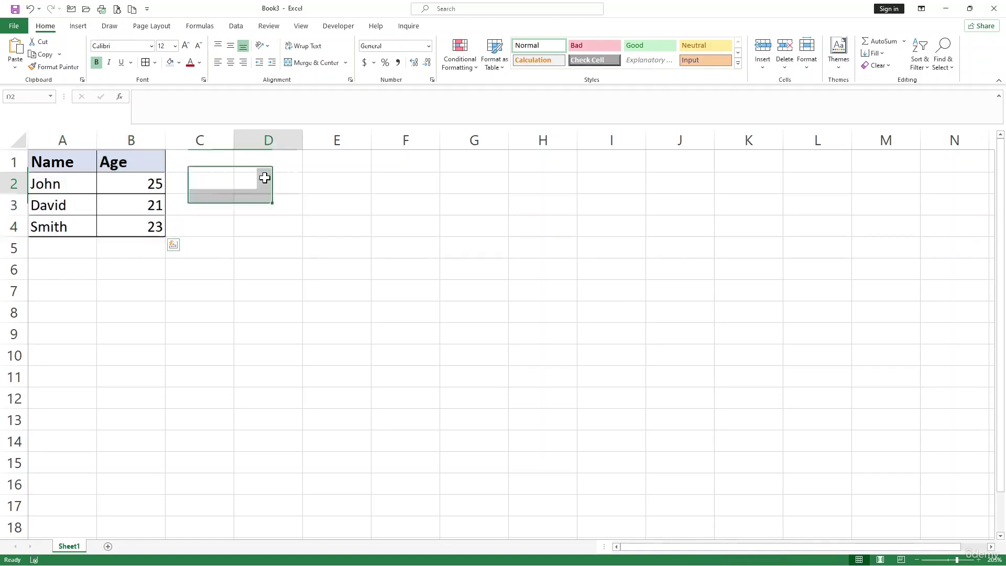
# Step: Enter the numbers 45, 14, 42 and 21 in cells D1 to D4
pyautogui.click(270, 159)
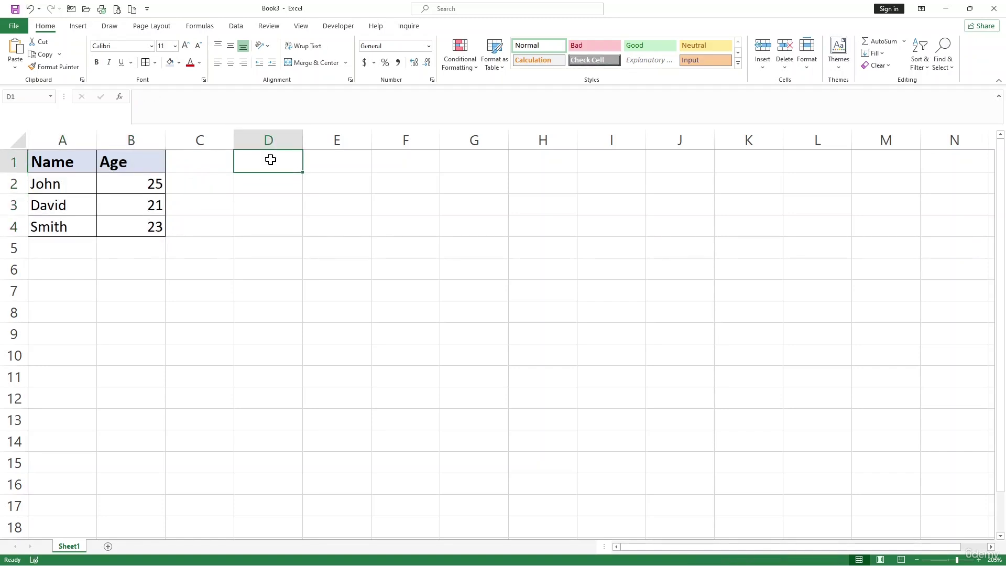
pyautogui.write('45')
pyautogui.press('Return')
pyautogui.write('14')
pyautogui.press('Return')
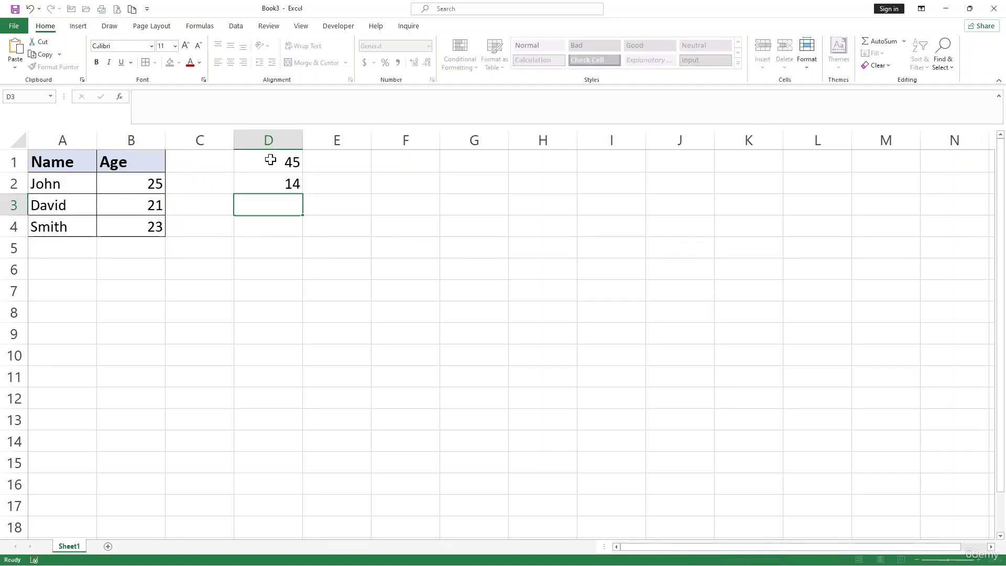
pyautogui.write('42')
pyautogui.press('Return')
pyautogui.write('21')
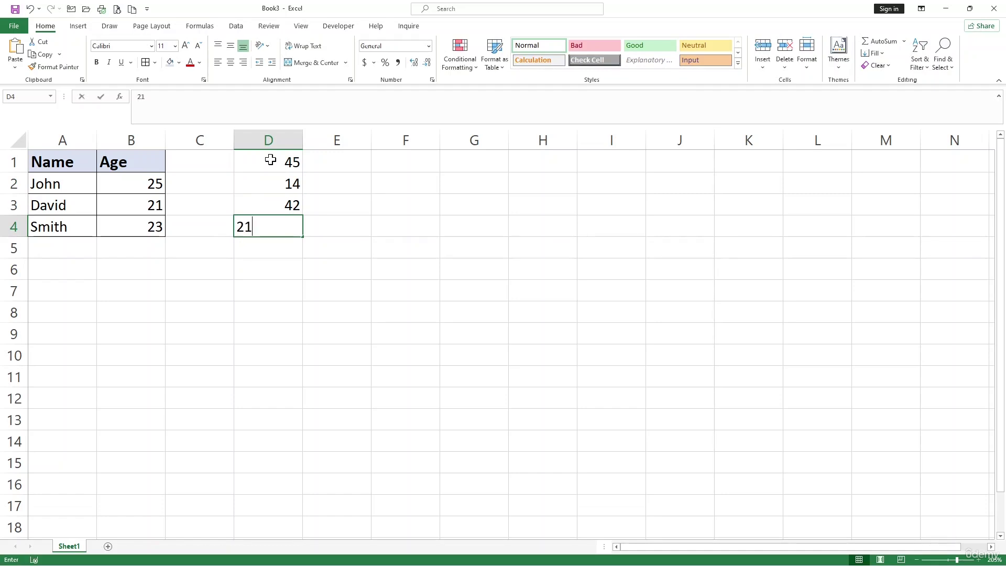
pyautogui.press('Return')
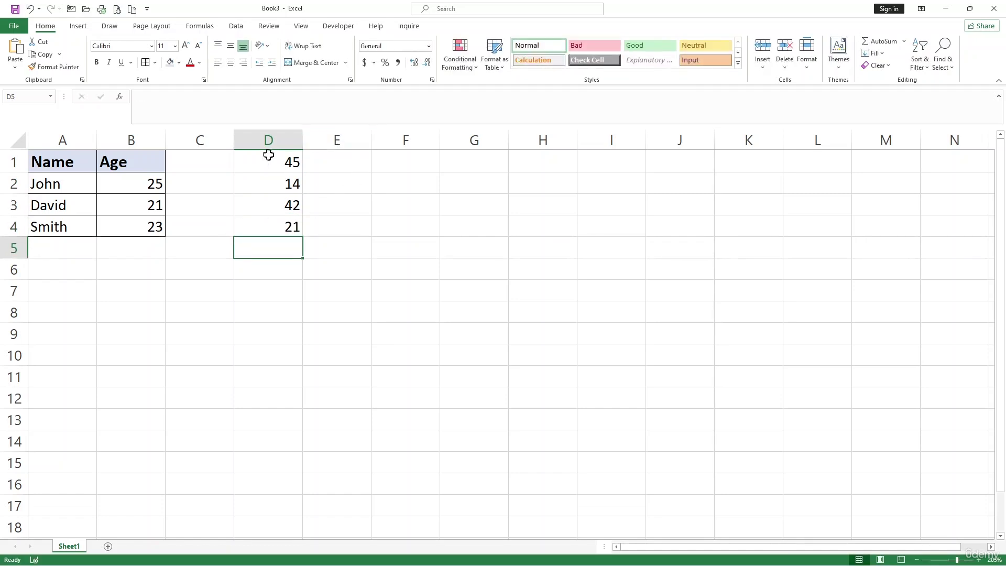
# Step: Add up the four numbers in cell D5 with the formula =SUM(D1:D4)
pyautogui.moveTo(268, 155); pyautogui.dragTo(275, 230)
pyautogui.click(284, 248)
pyautogui.write('=sum')
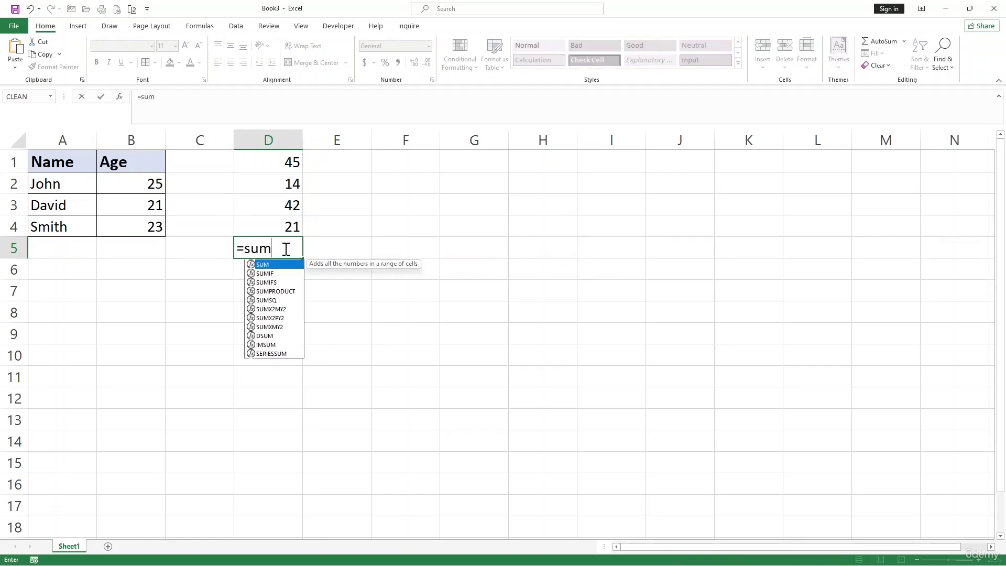
pyautogui.press('Tab')
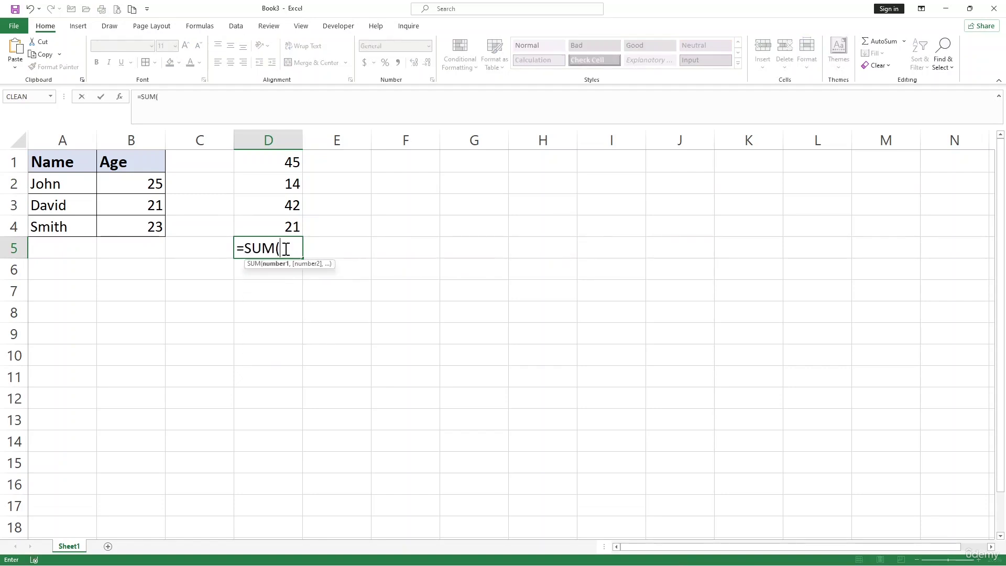
pyautogui.moveTo(293, 163); pyautogui.dragTo(300, 229)
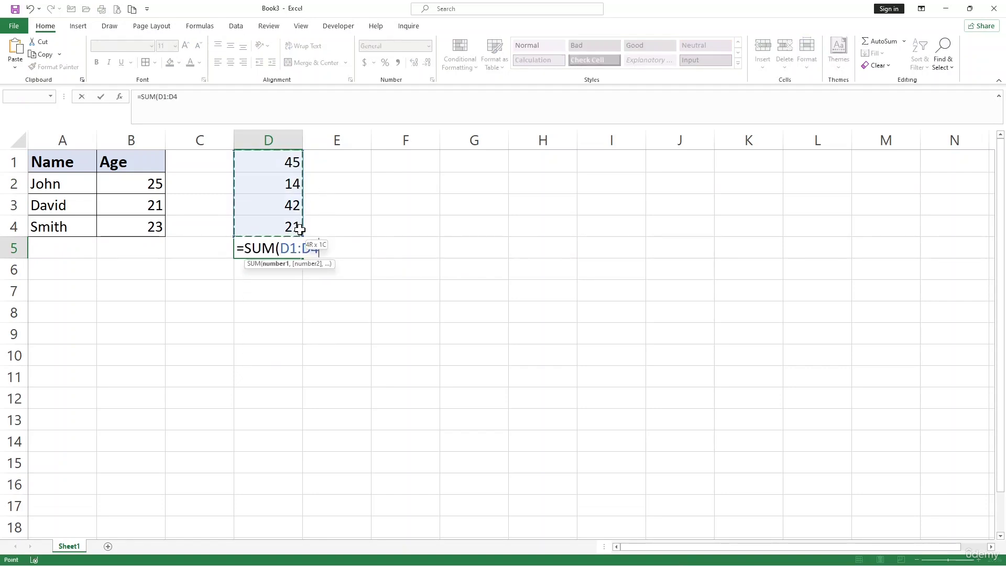
pyautogui.write(')')
pyautogui.press('Return')
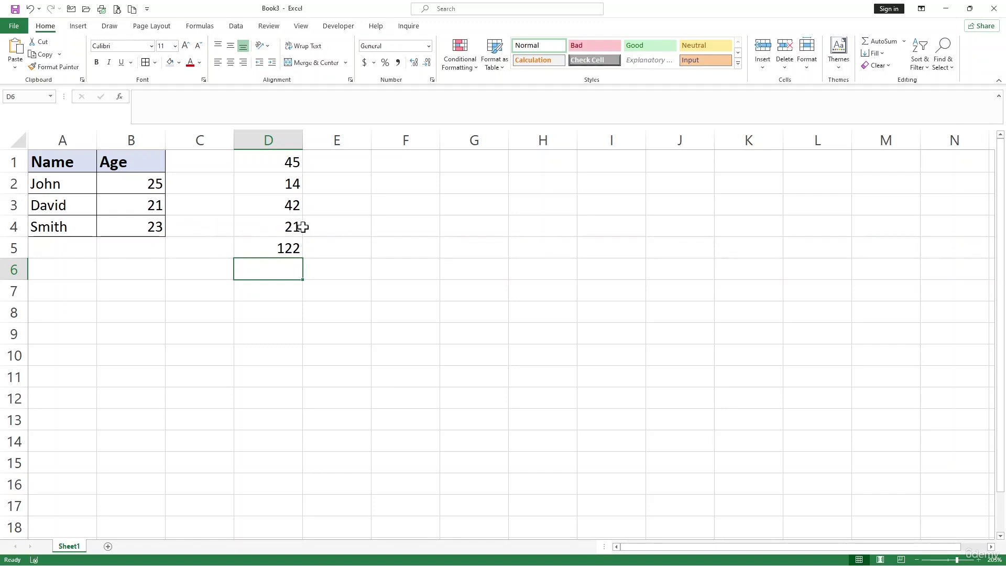
pyautogui.moveTo(75, 160); pyautogui.dragTo(133, 219)
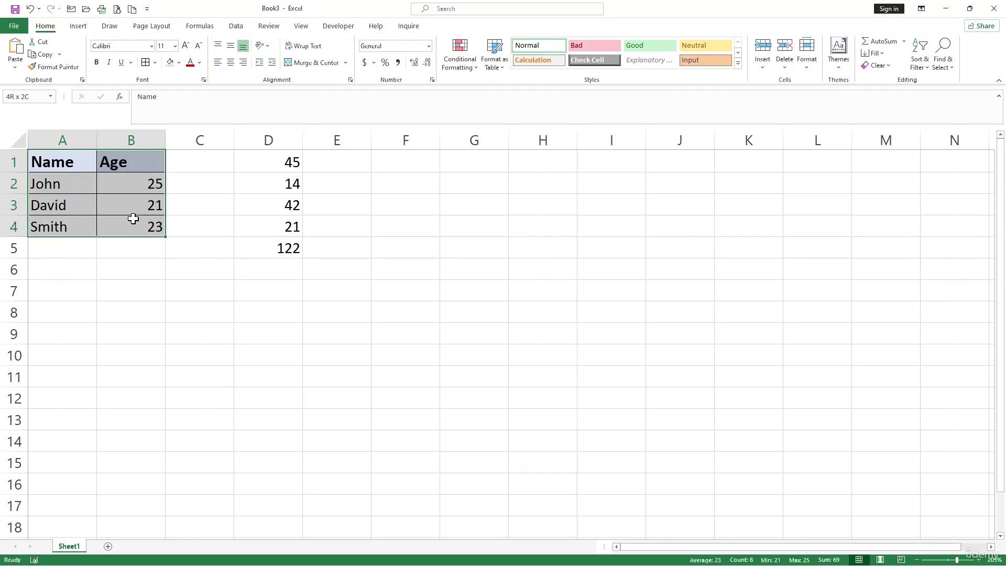
pyautogui.click(307, 287)
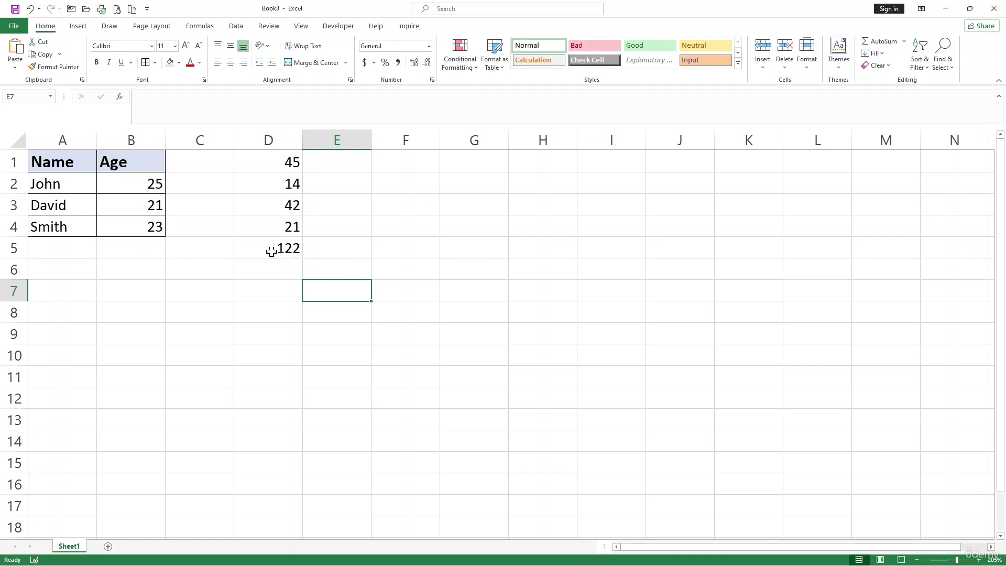
# Step: Enter the label sum in cell C5 and the label Average in cell C6
pyautogui.click(221, 247)
pyautogui.write('sum')
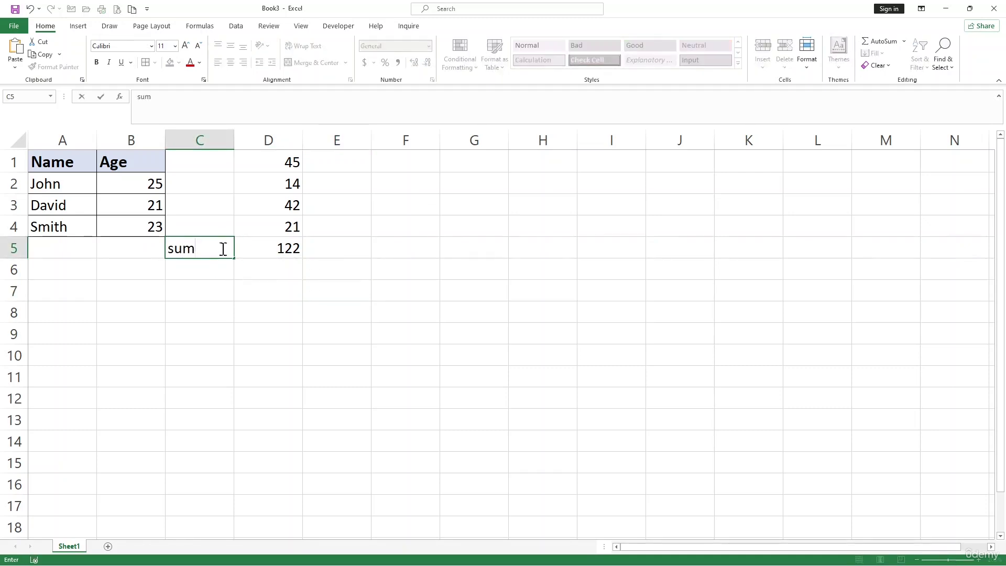
pyautogui.click(198, 276)
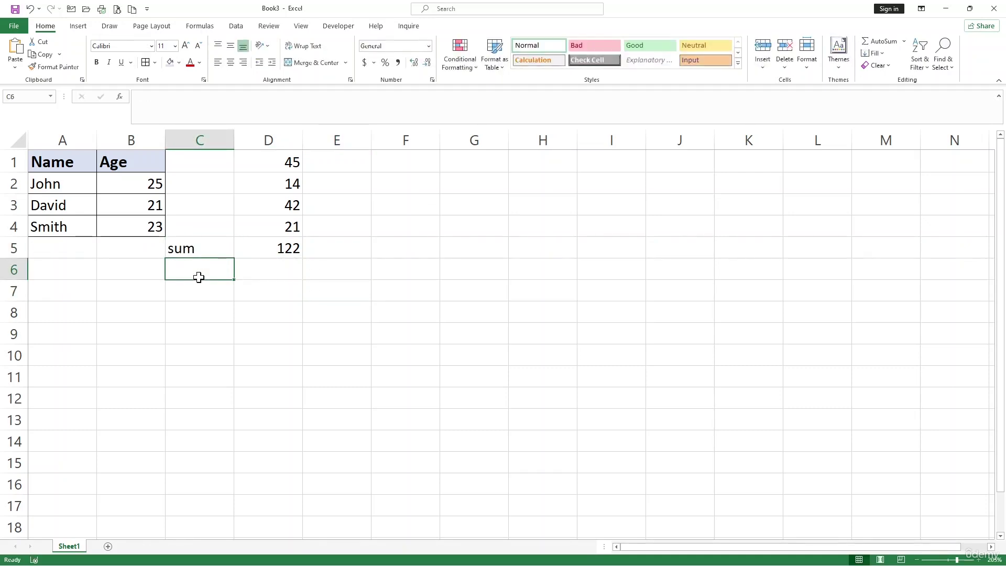
pyautogui.write('Aver')
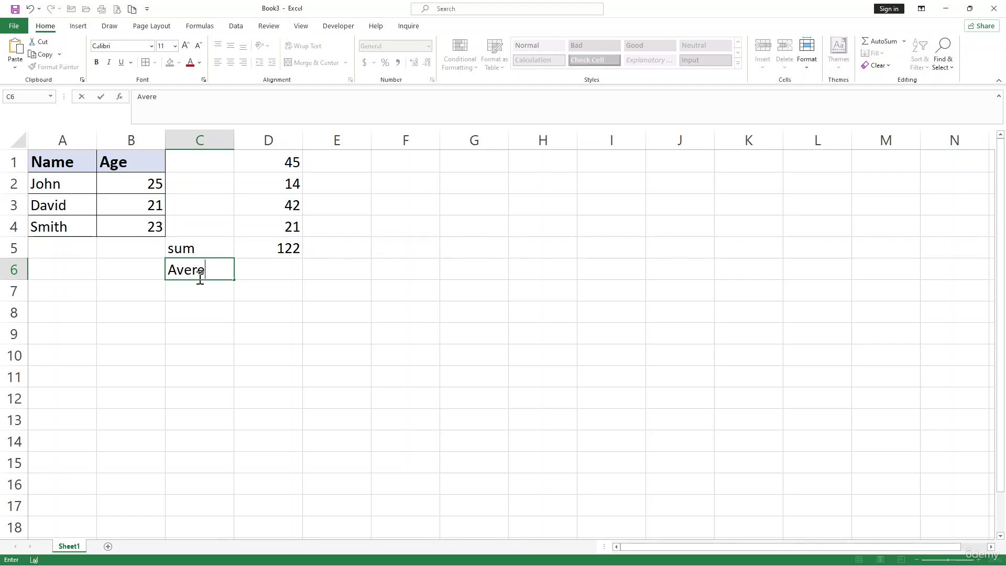
pyautogui.write('age')
# Step: Calculate the average of the four numbers in cell D6 with the formula =AVERAGE(D1:D4)
pyautogui.click(250, 268)
pyautogui.write('=a')
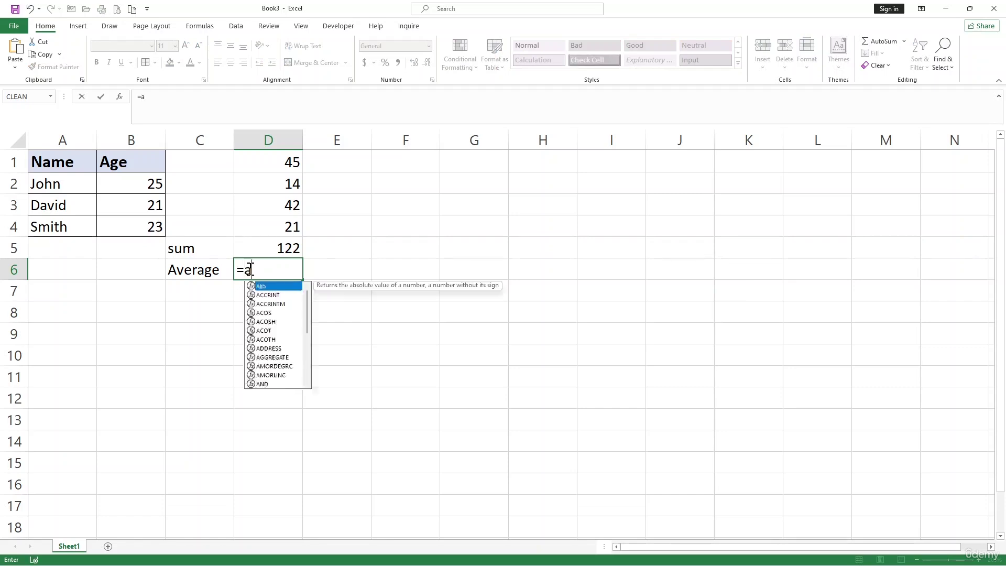
pyautogui.write('ver')
pyautogui.press('Tab')
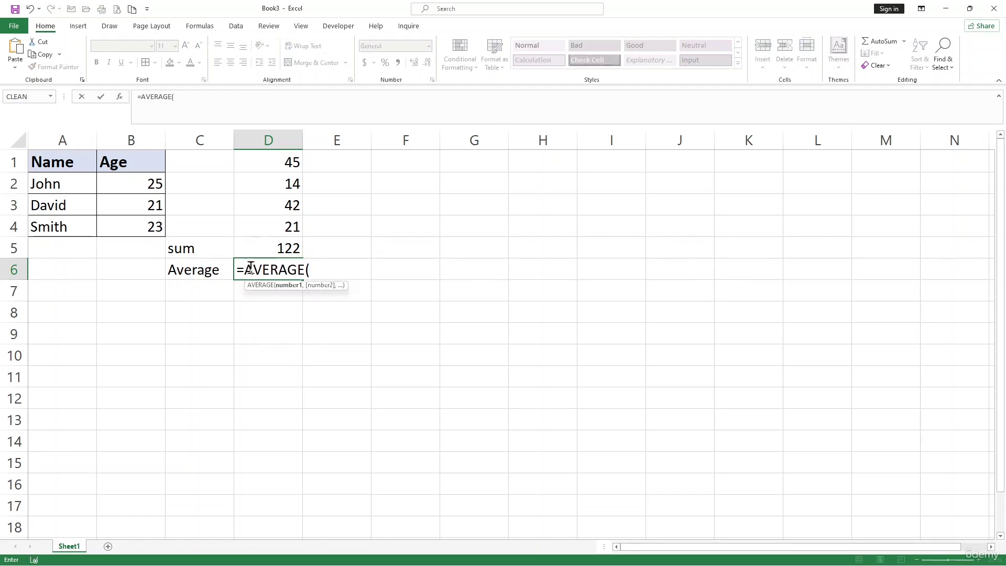
pyautogui.moveTo(292, 160); pyautogui.dragTo(289, 229)
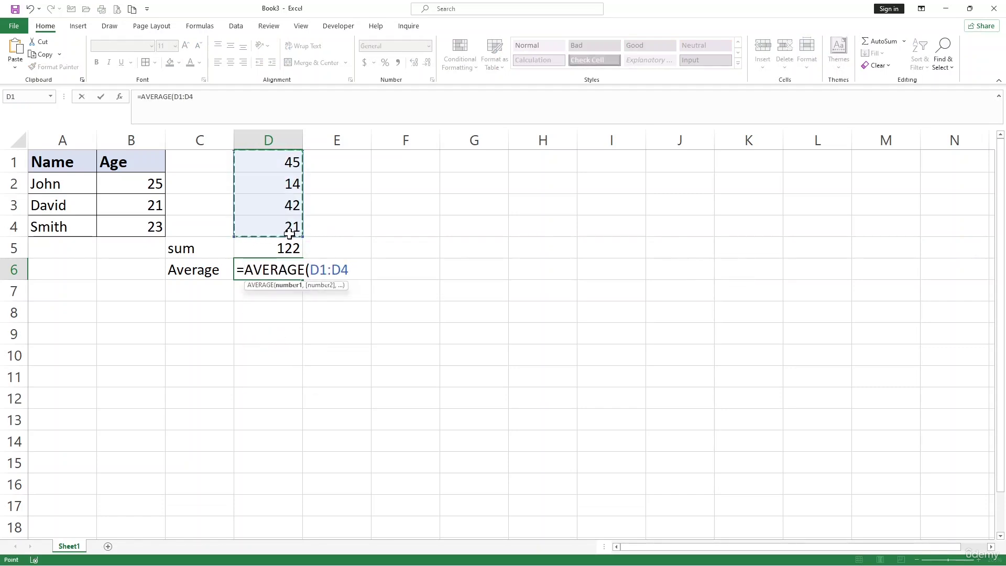
pyautogui.write(')')
pyautogui.press('Return')
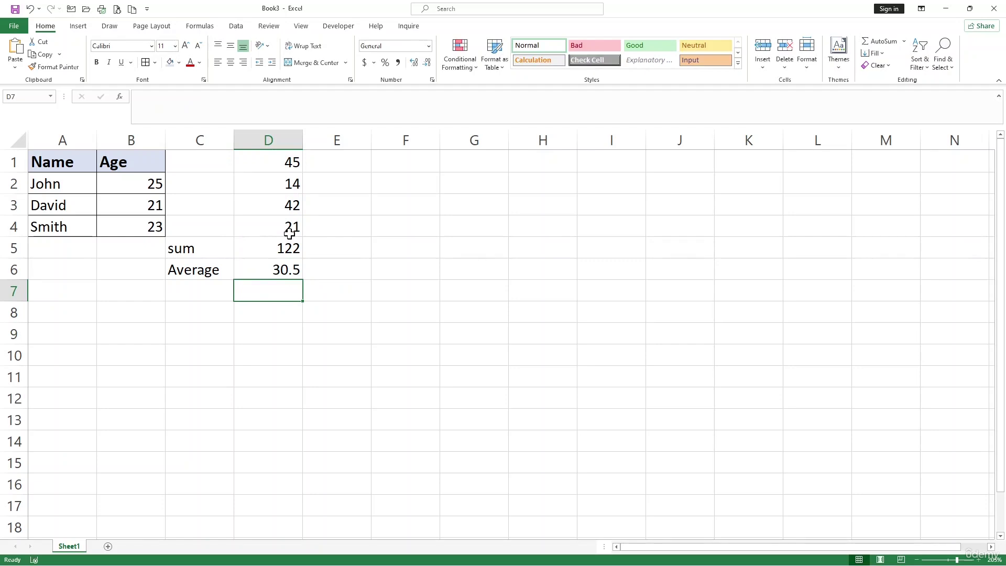
# Step: Enter the label Min in cell C7, below the Average label
pyautogui.click(197, 291)
pyautogui.write('Min')
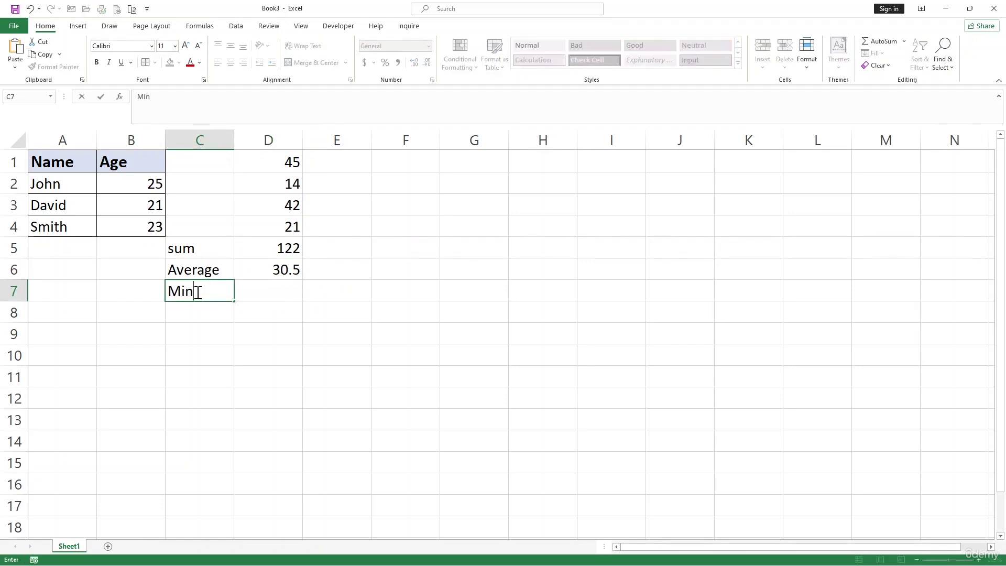
pyautogui.press('Tab')
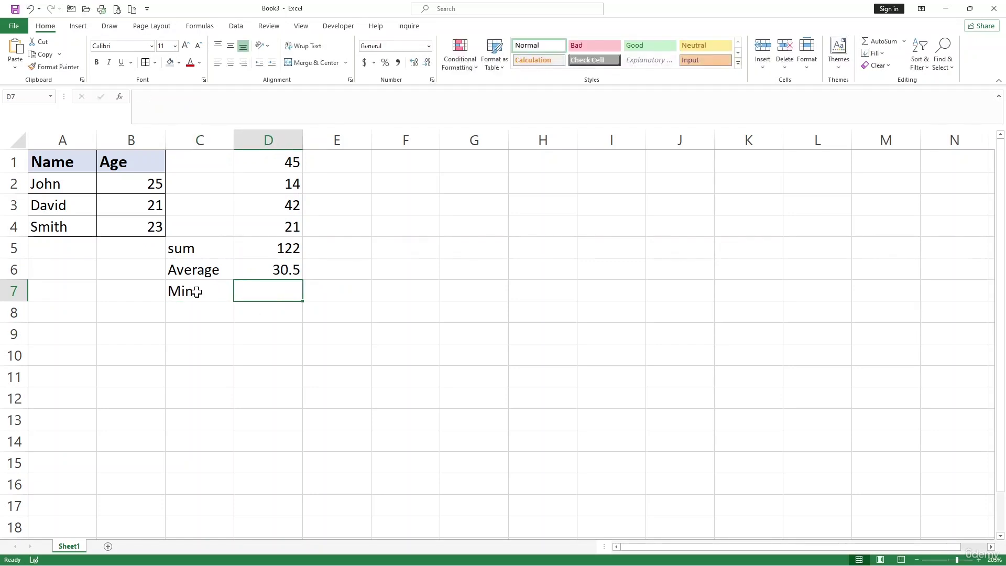
# Step: Find the smallest of the four numbers in cell D7 with the formula =MIN(D1:D4)
pyautogui.moveTo(296, 165); pyautogui.dragTo(284, 225)
pyautogui.click(286, 293)
pyautogui.write('=min')
pyautogui.press('Tab')
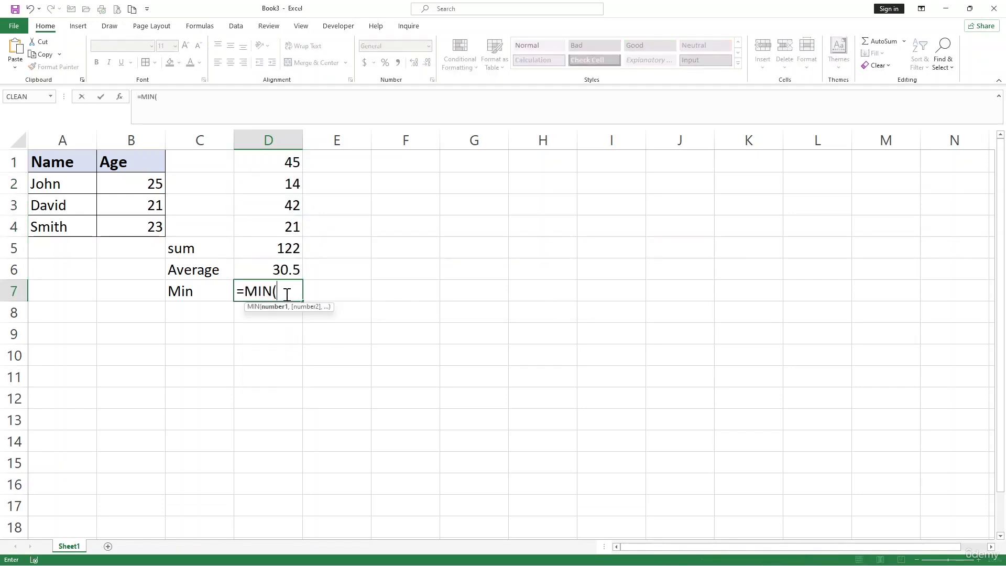
pyautogui.click(294, 164)
pyautogui.moveTo(294, 164); pyautogui.dragTo(294, 227)
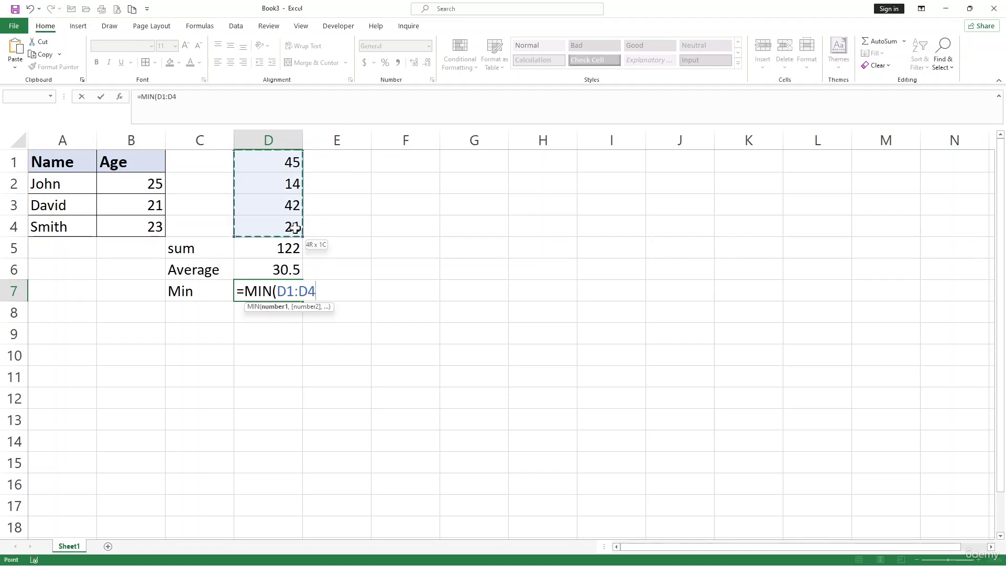
pyautogui.write(')')
pyautogui.press('Return')
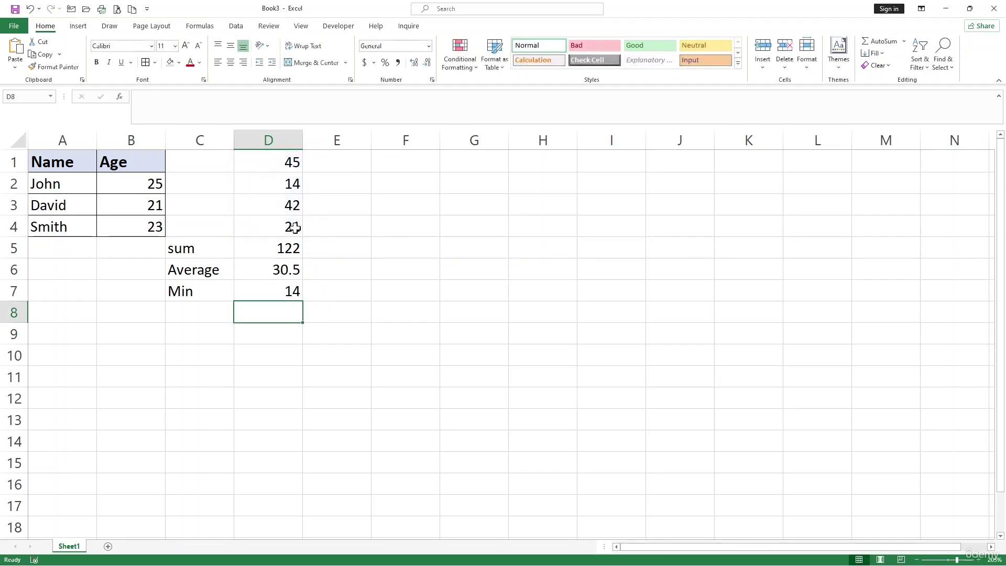
# Step: Enter the label Max in cell C8, below the Min label
pyautogui.click(215, 314)
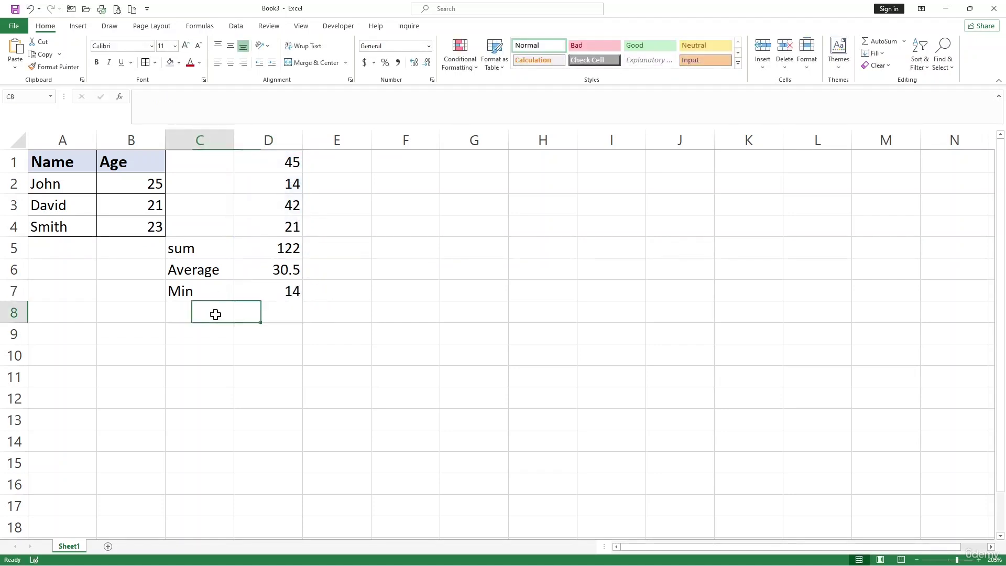
pyautogui.write('ma')
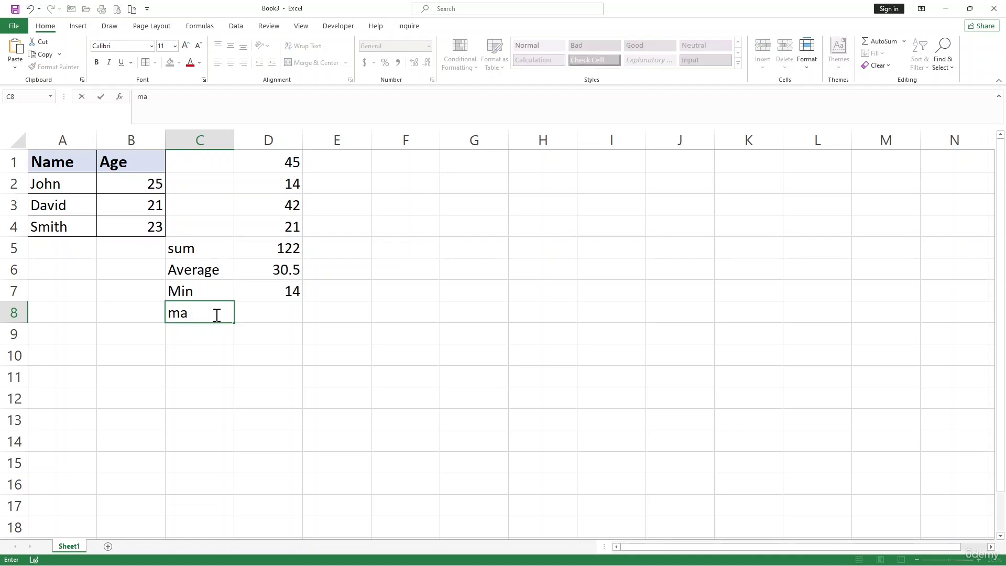
pyautogui.press('BackSpace')
pyautogui.press('BackSpace')
pyautogui.write('Ma')
# Step: Find the largest of the four numbers in cell D8 with the formula =MAX(D1:D4)
pyautogui.click(286, 313)
pyautogui.write('=')
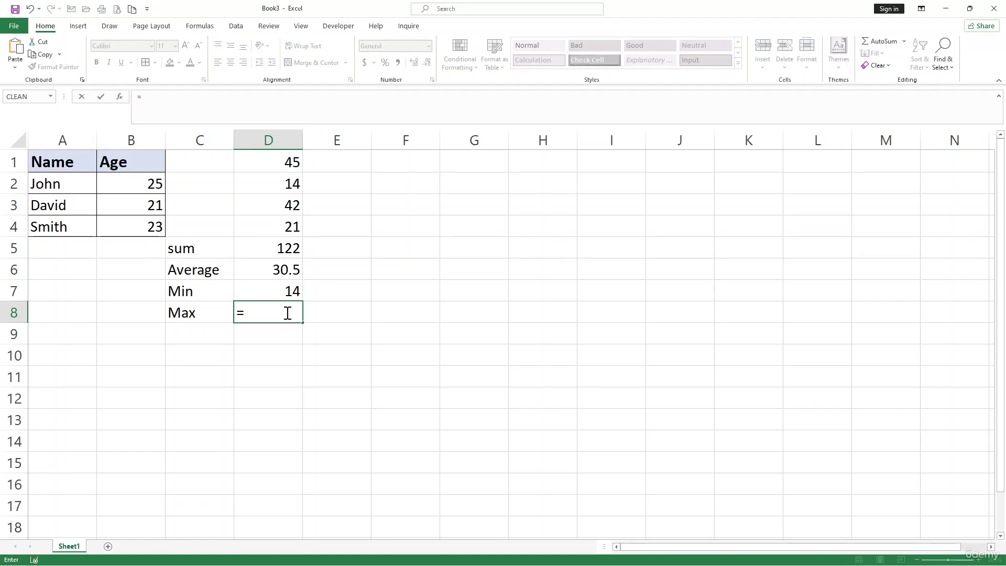
pyautogui.write('max')
pyautogui.press('Tab')
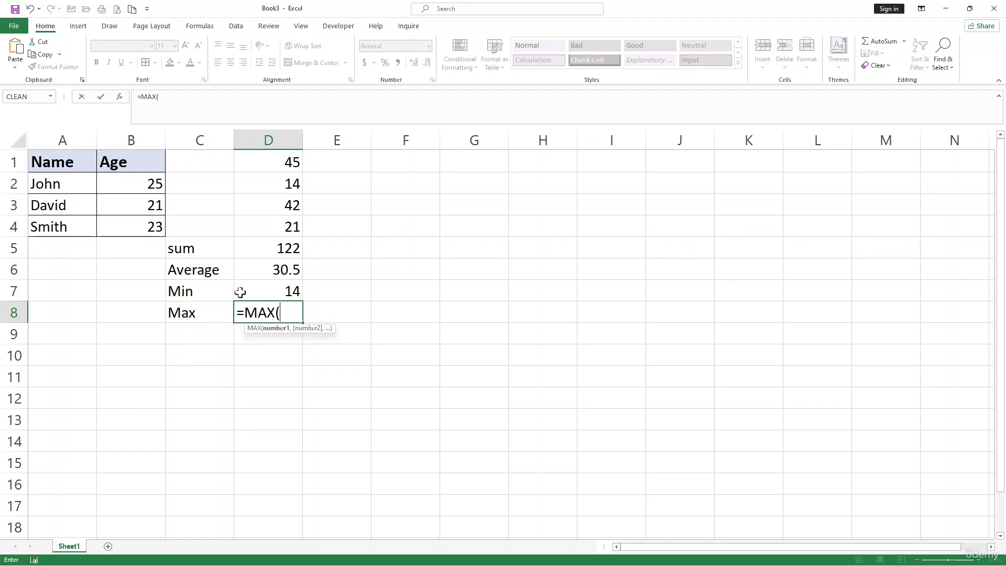
pyautogui.click(287, 167)
pyautogui.moveTo(287, 166); pyautogui.dragTo(291, 232)
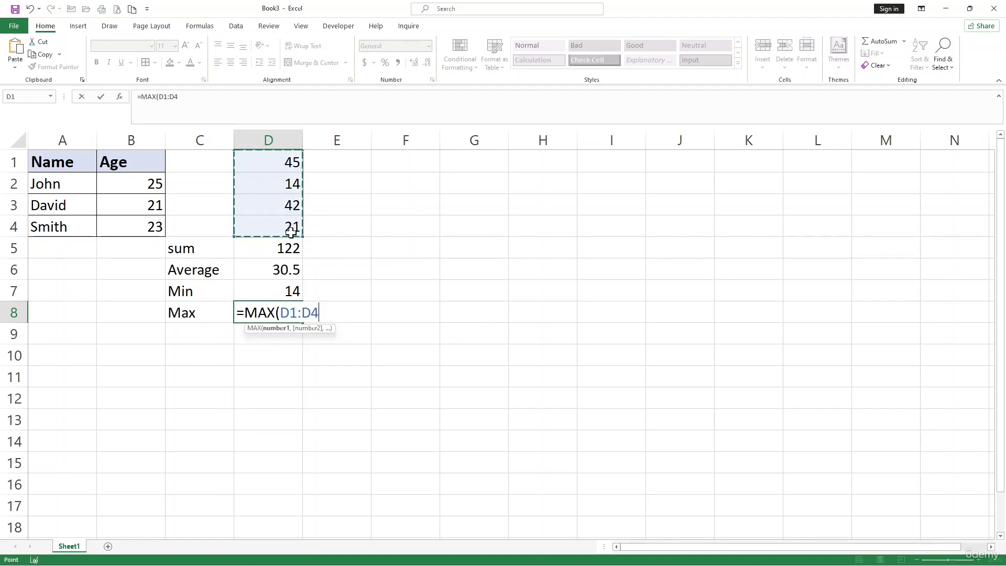
pyautogui.write(')')
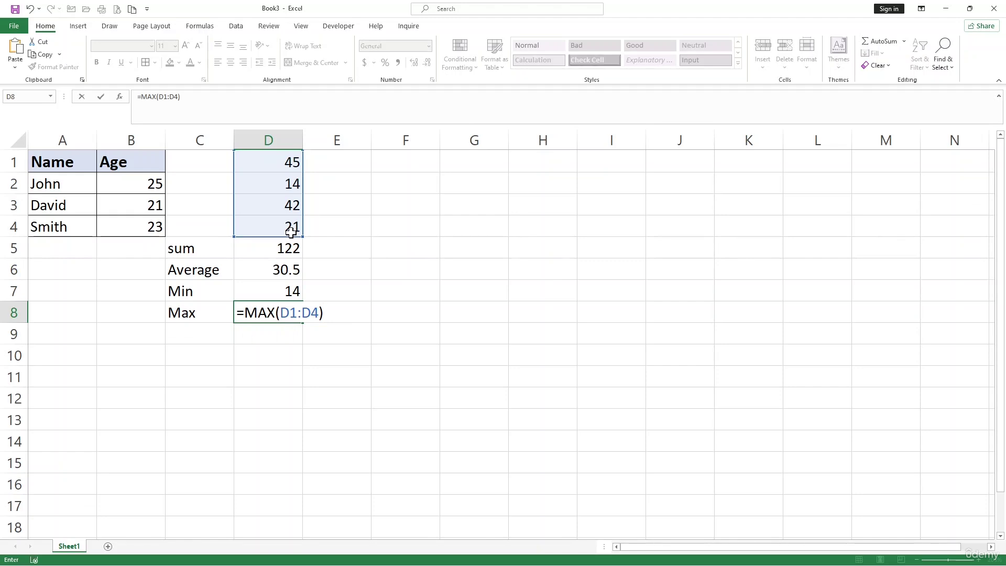
pyautogui.press('Return')
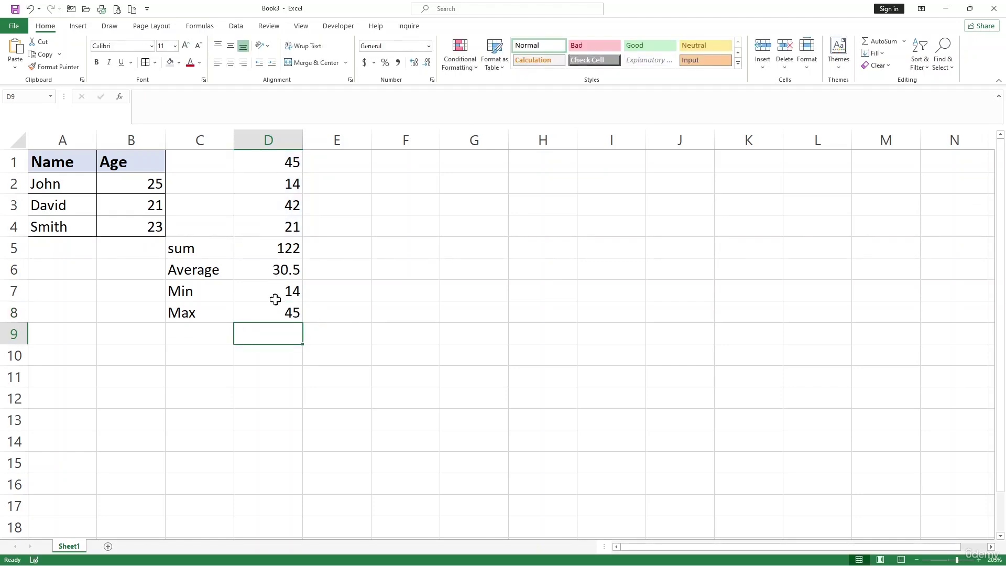
pyautogui.click(195, 313)
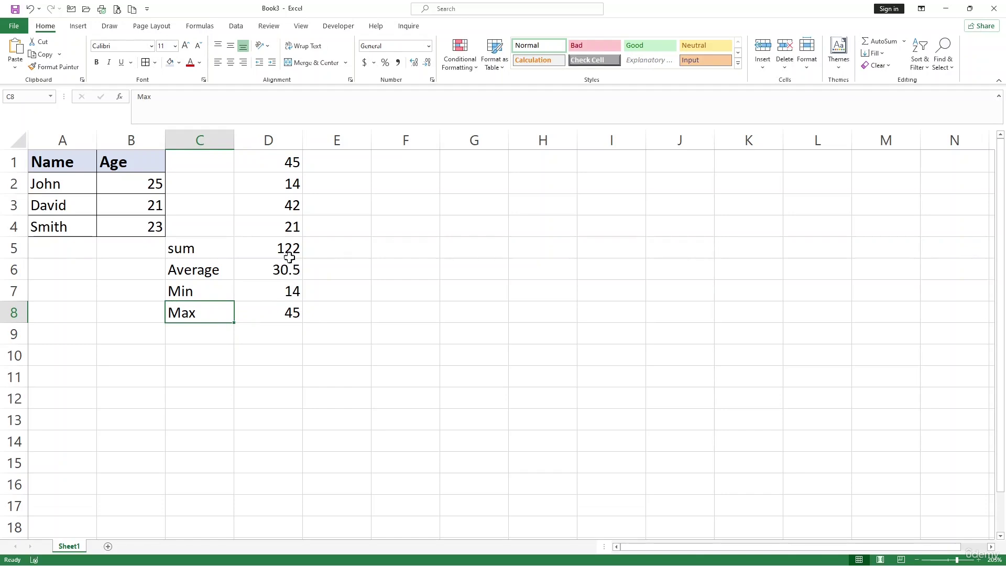
pyautogui.moveTo(288, 251); pyautogui.dragTo(291, 313)
pyautogui.click(283, 341)
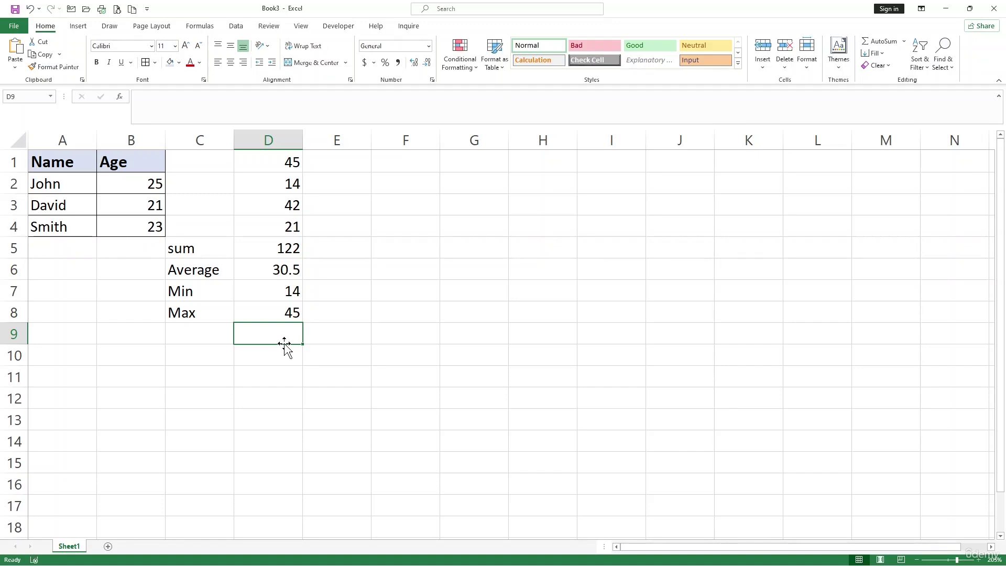
# Step: Insert a Clustered Bar chart of the Name and Age table in cells A1:B4
pyautogui.moveTo(79, 165); pyautogui.dragTo(125, 231)
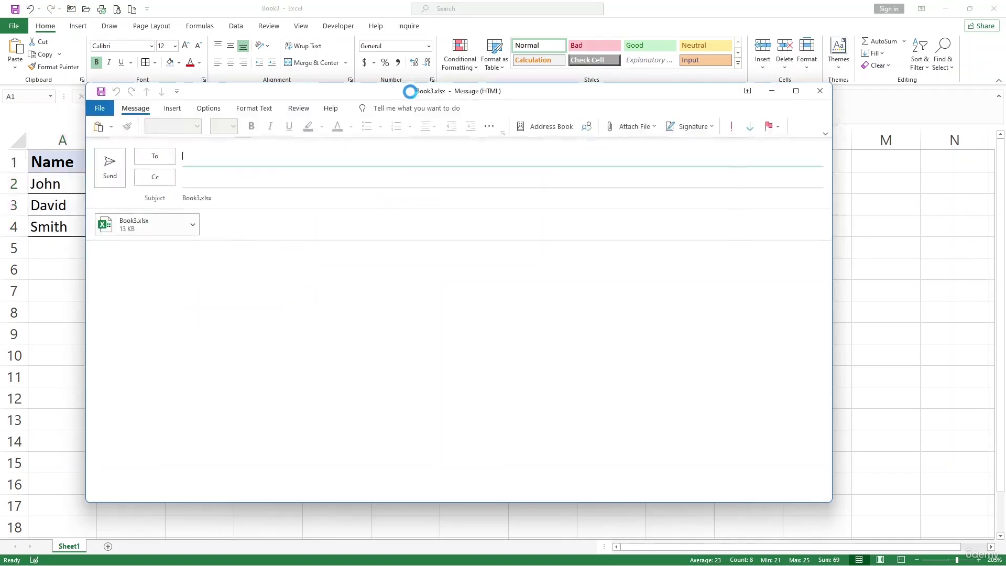
pyautogui.click(825, 95)
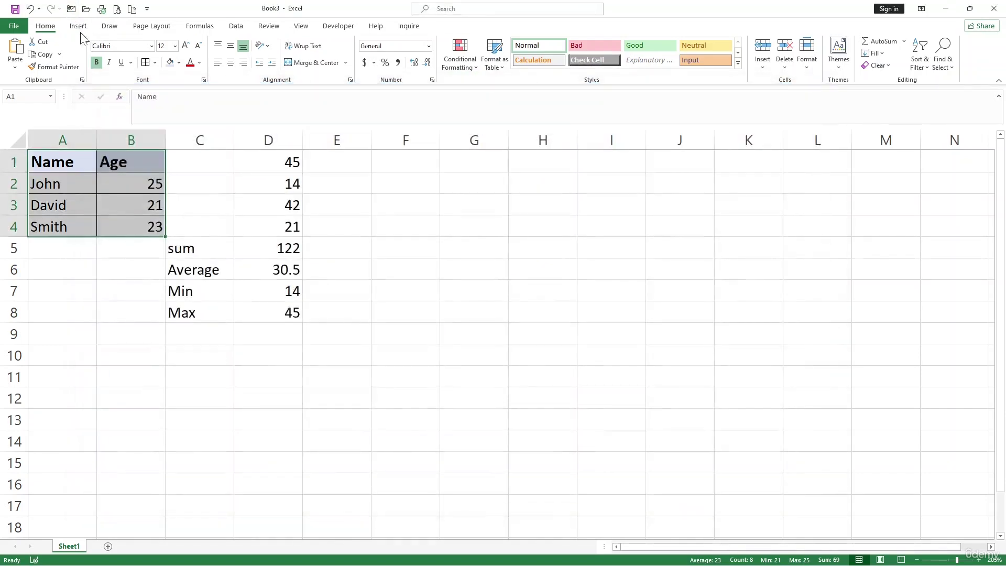
pyautogui.click(77, 26)
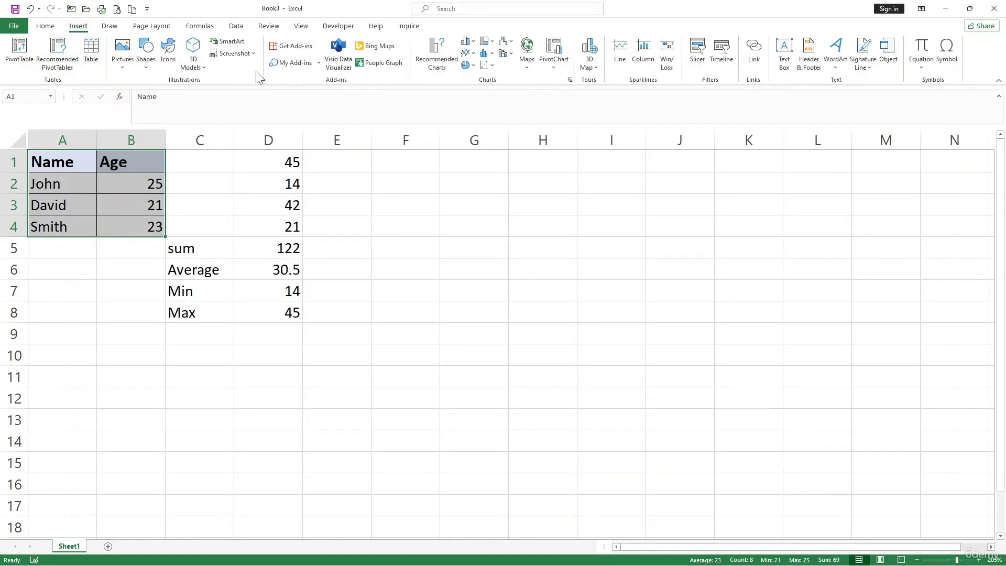
pyautogui.click(570, 80)
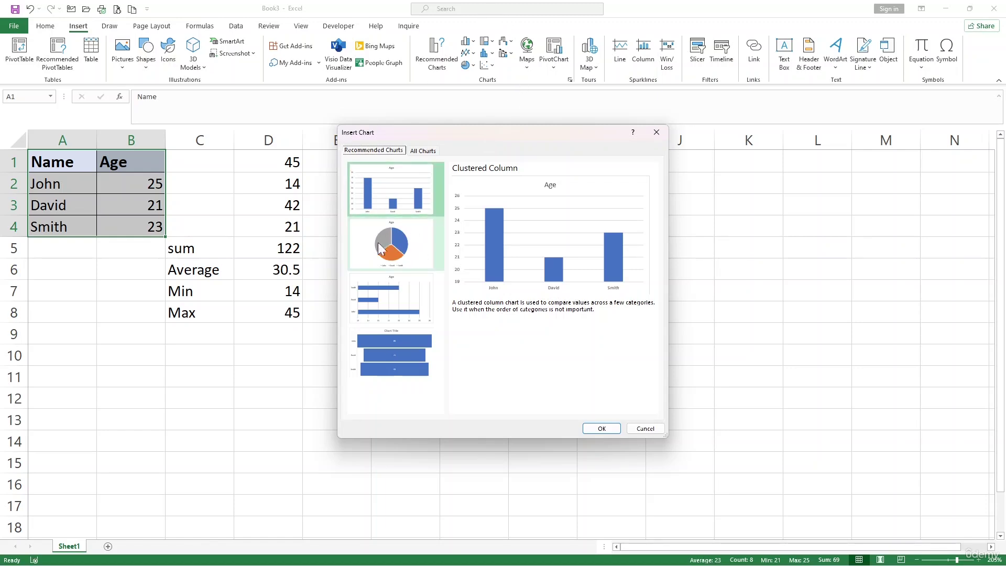
pyautogui.click(422, 151)
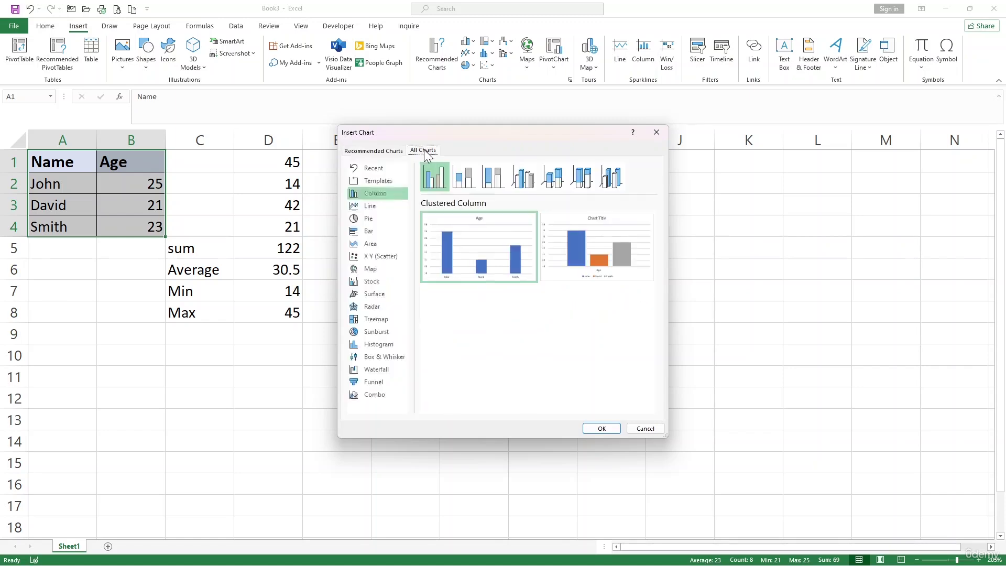
pyautogui.click(377, 229)
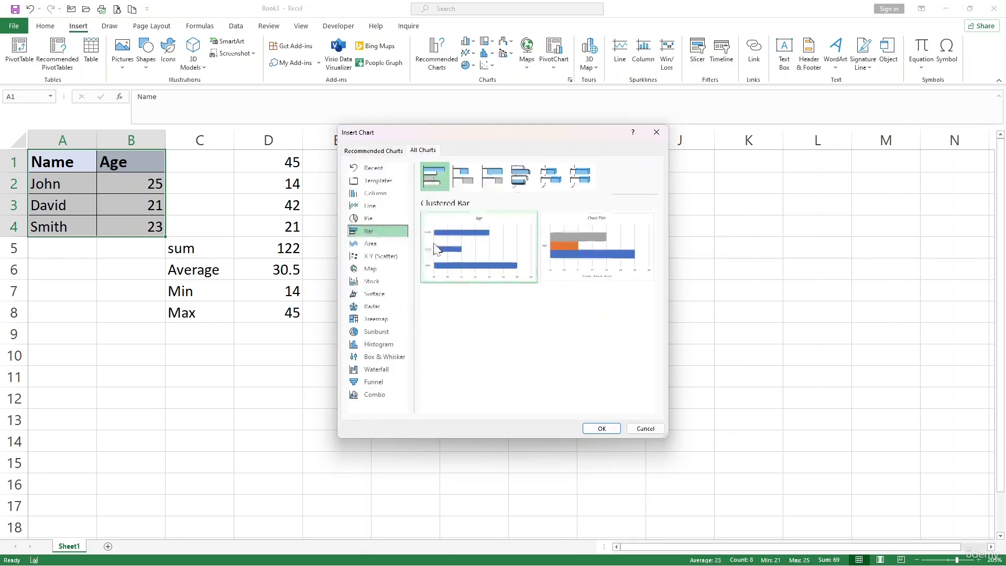
pyautogui.moveTo(491, 248)
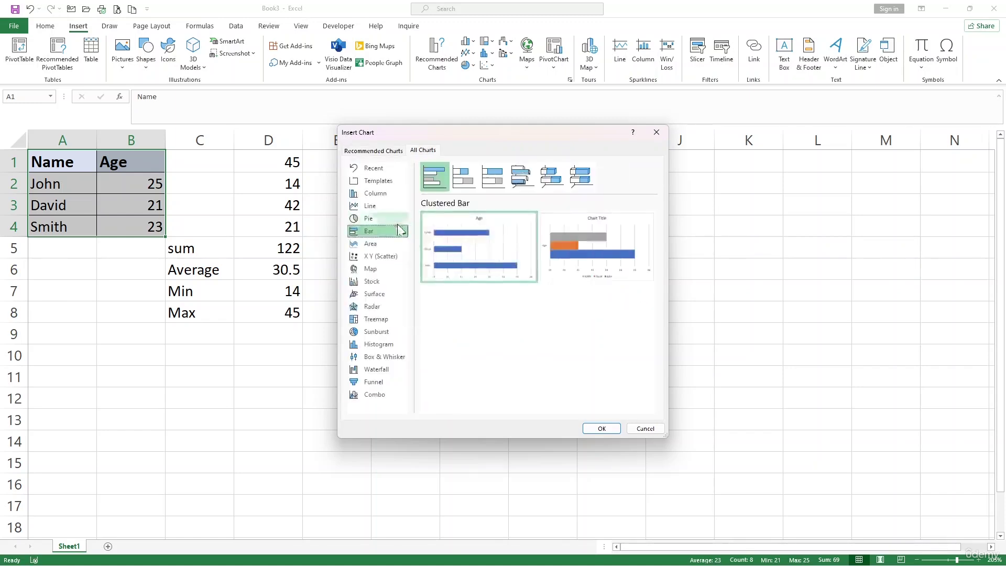
pyautogui.click(601, 428)
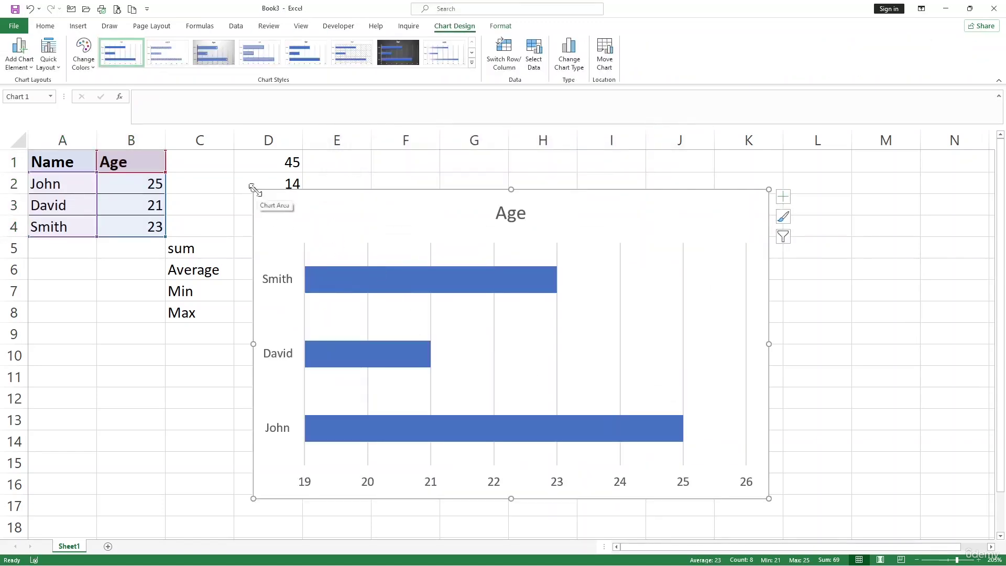
# Step: Shrink the Age bar chart and place it beside the data, clear of the numbers in column D
pyautogui.moveTo(254, 189); pyautogui.dragTo(371, 228)
pyautogui.moveTo(427, 244); pyautogui.dragTo(419, 205)
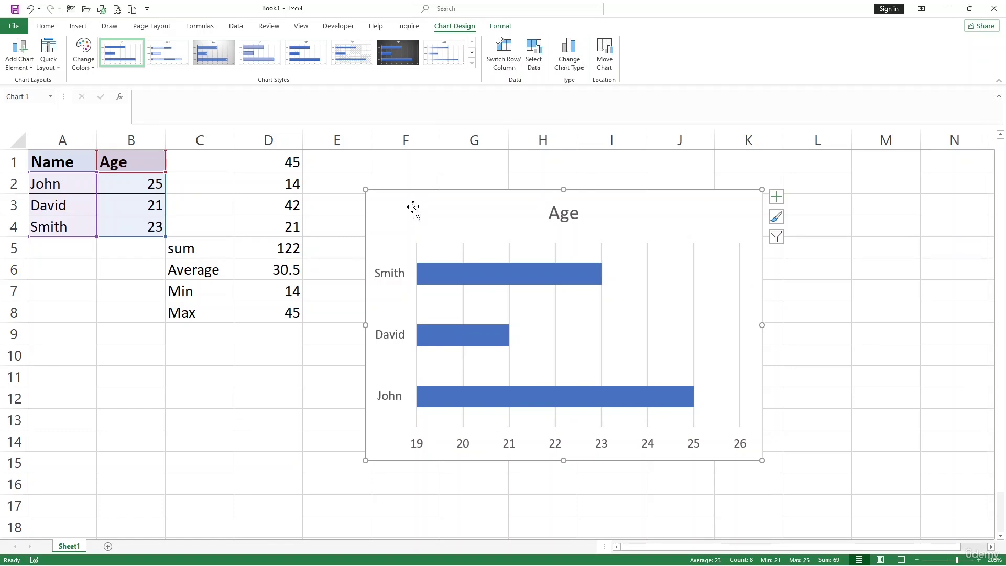